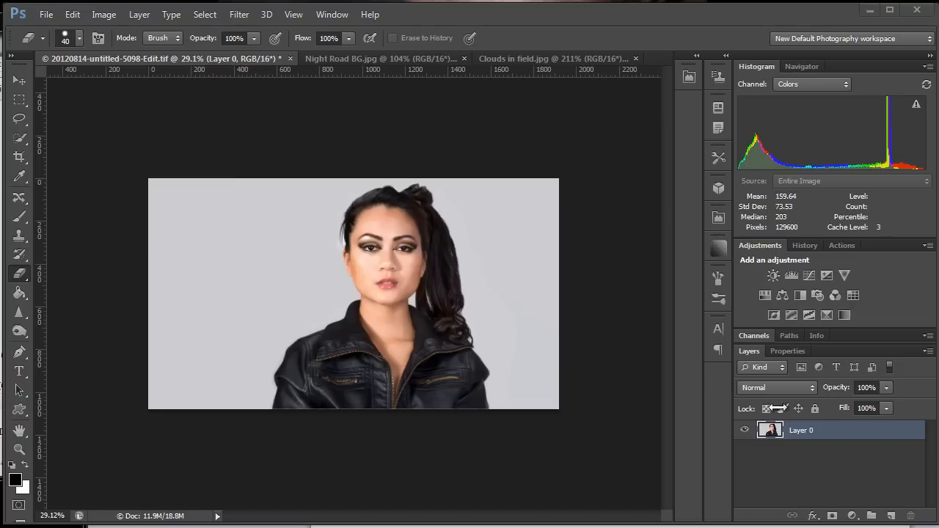
# Duplicate Layer 0 and add a Levels adjustment layer above the copy.
pyautogui.click(827, 430)
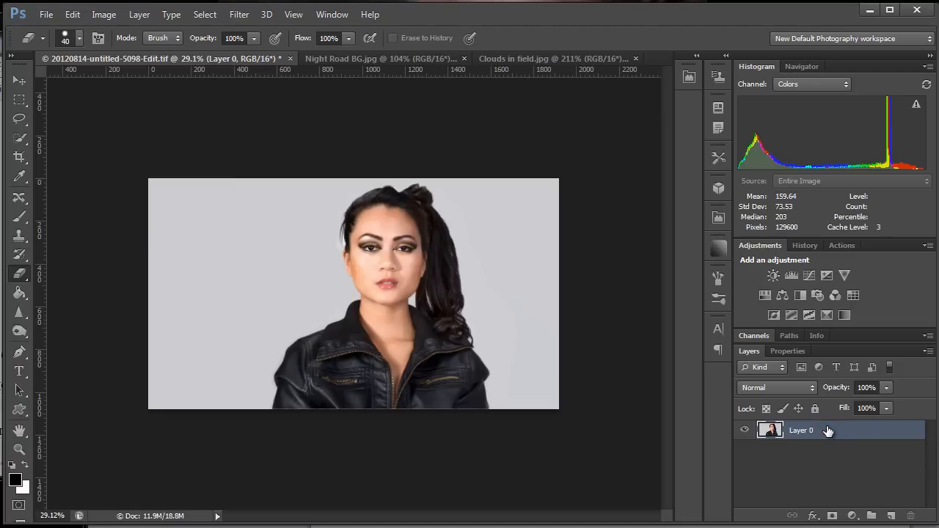
pyautogui.hotkey('ctrl', 'j')
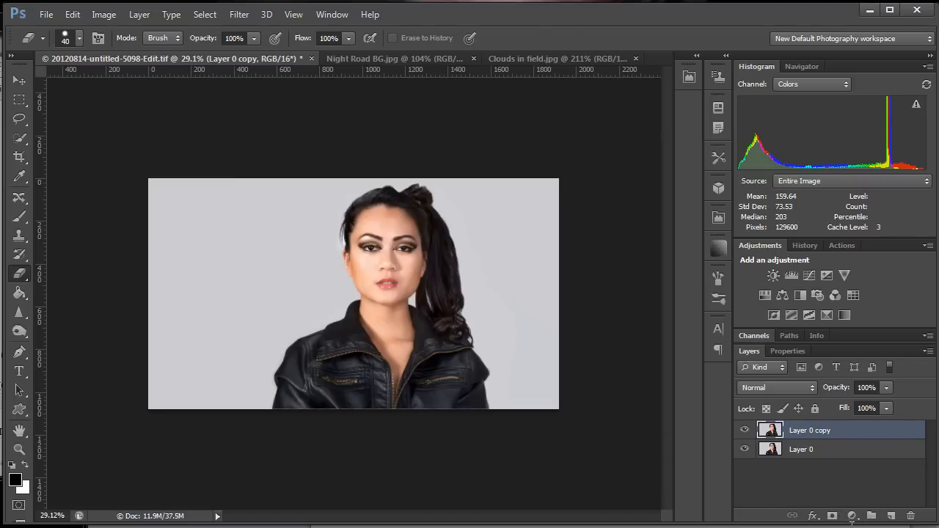
pyautogui.click(852, 516)
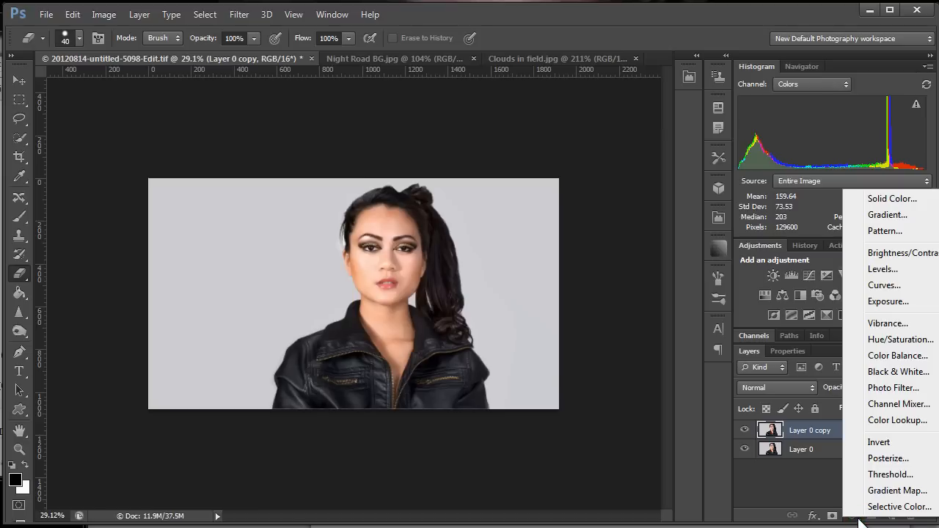
pyautogui.click(877, 269)
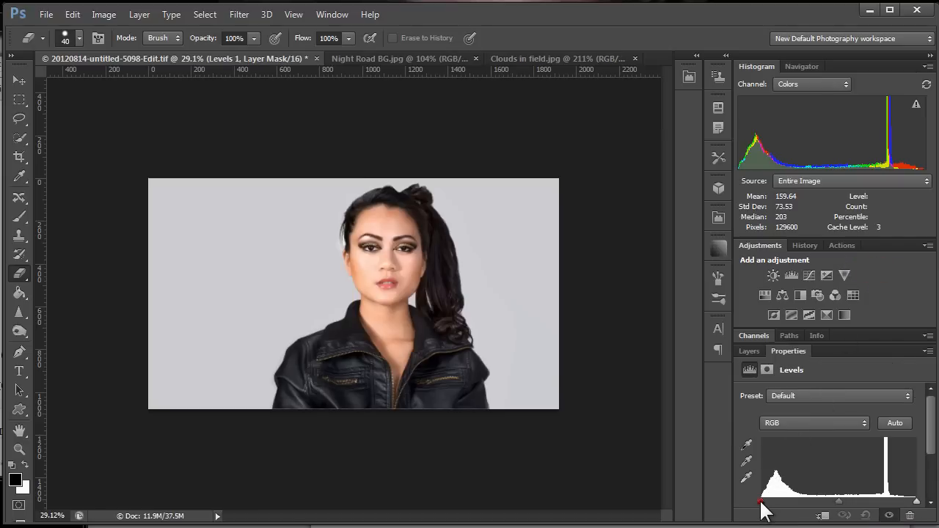
# Darken the shadows and midtones in the Levels adjustment, and stamp all visible layers into a new layer on top.
pyautogui.moveTo(761, 502); pyautogui.dragTo(775, 502)
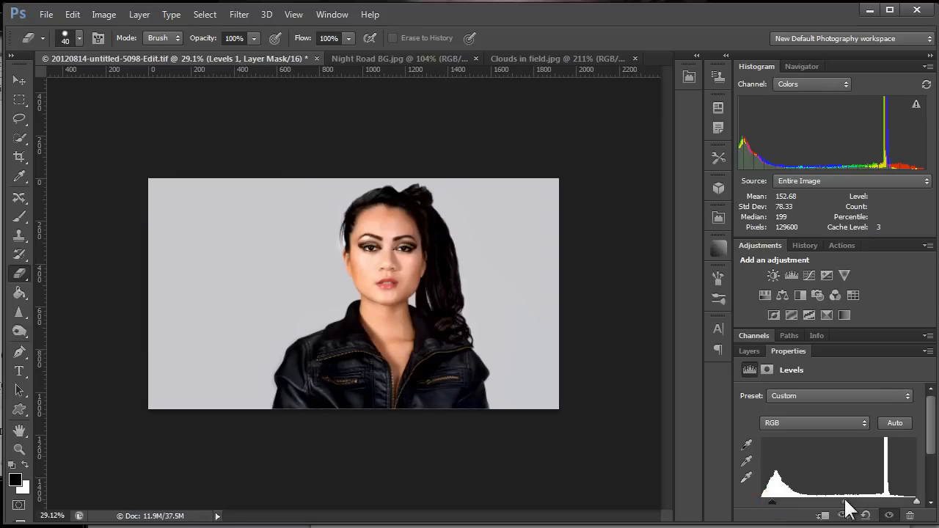
pyautogui.moveTo(845, 501); pyautogui.dragTo(857, 499)
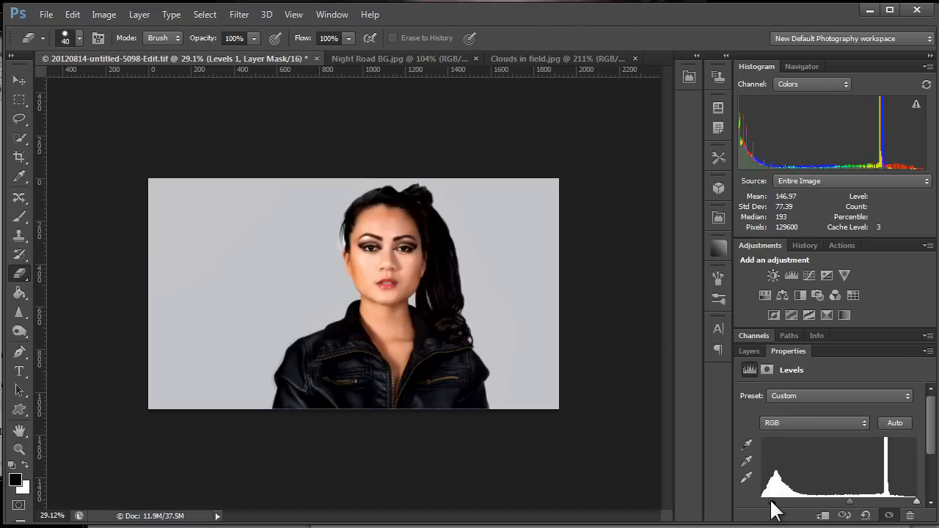
pyautogui.moveTo(770, 501); pyautogui.dragTo(776, 503)
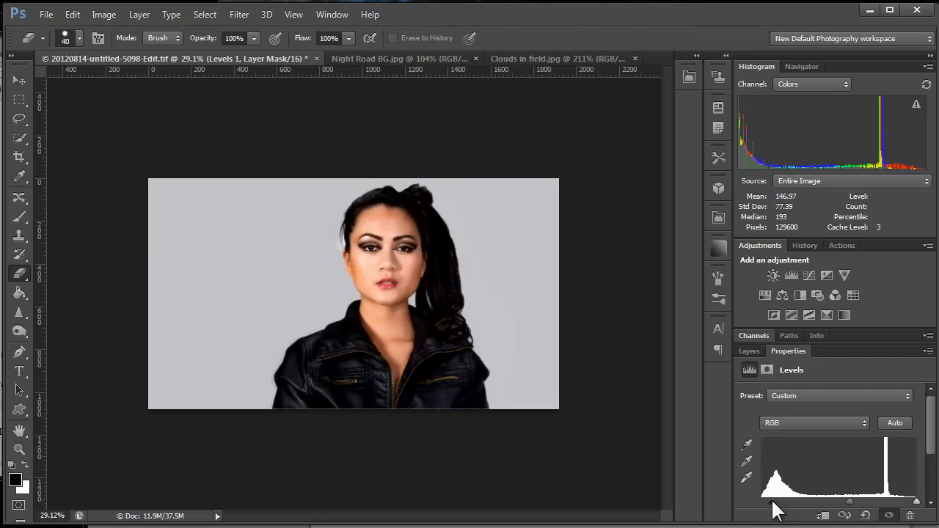
pyautogui.click(747, 350)
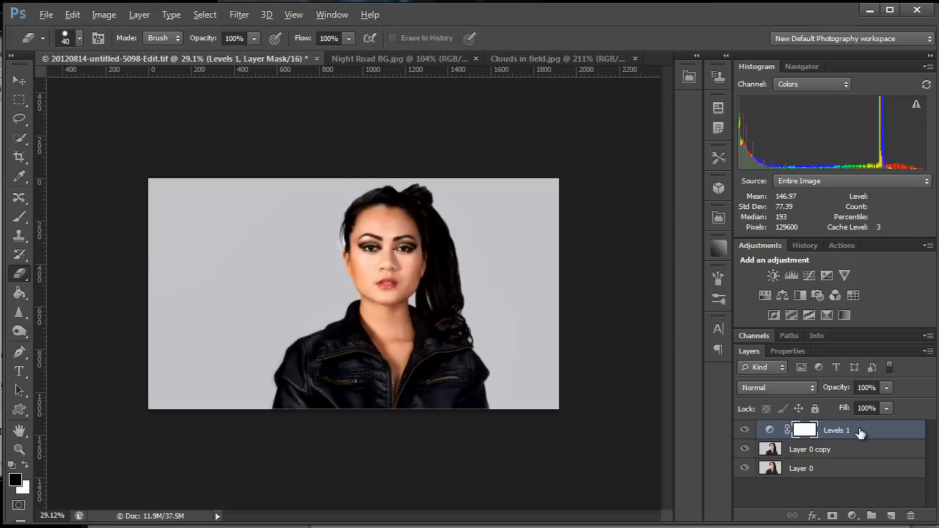
pyautogui.hotkey('ctrl', 'alt', 'shift', 'e')
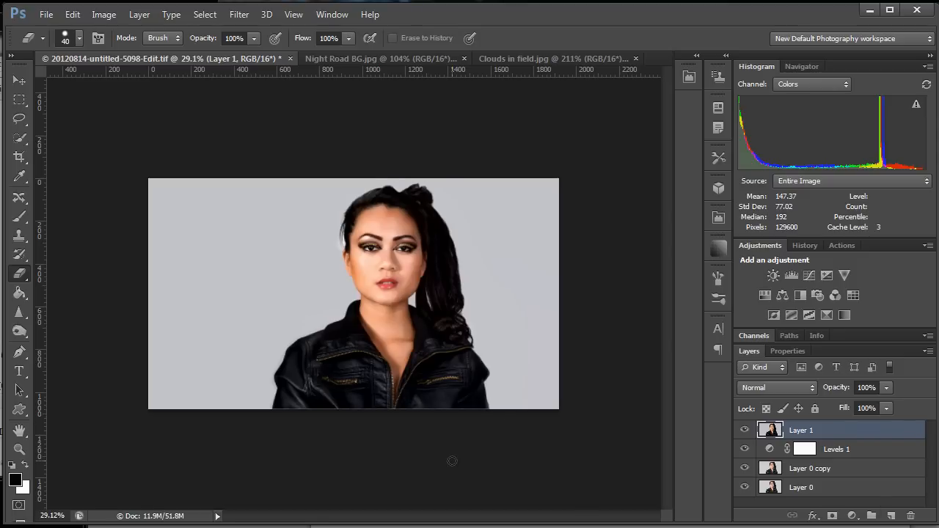
# Select the whole woman, including hair and jacket, using the Quick Selection tool with a brush size of 89.
pyautogui.click(22, 139)
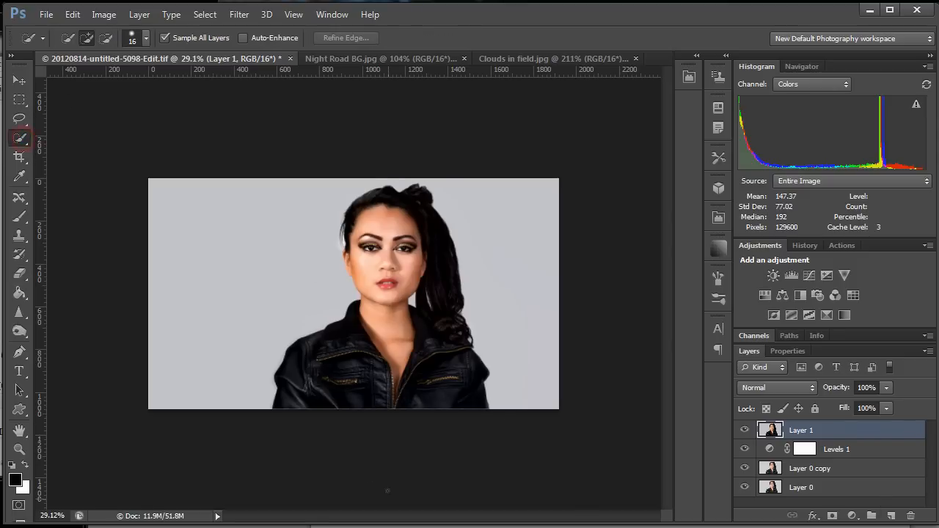
pyautogui.press('z')
pyautogui.moveTo(311, 304); pyautogui.dragTo(345, 295)
pyautogui.moveTo(294, 311); pyautogui.dragTo(321, 313)
pyautogui.press('w')
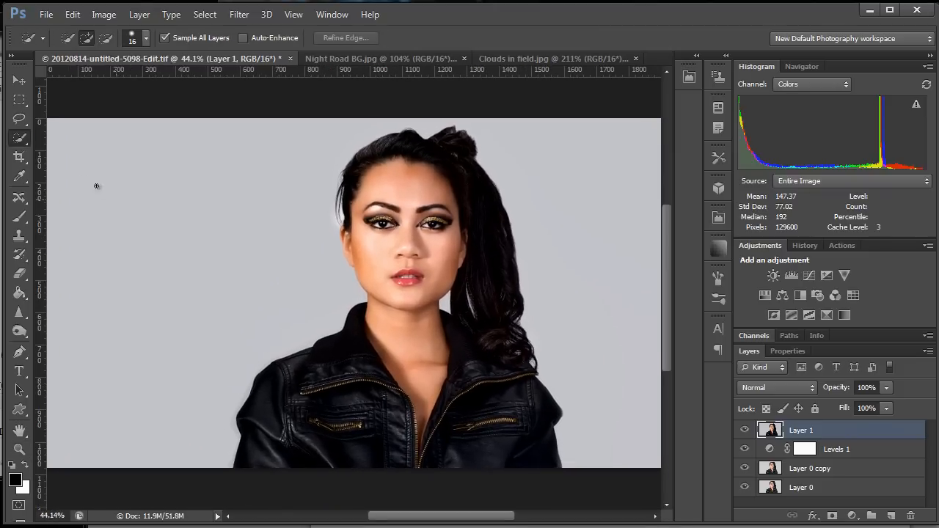
pyautogui.moveTo(331, 420); pyautogui.dragTo(341, 418)
pyautogui.press('alt')
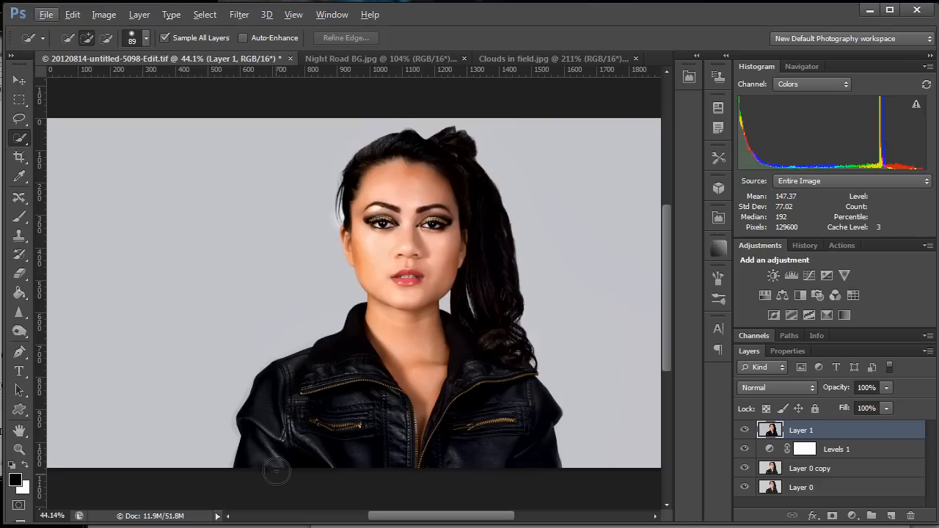
pyautogui.moveTo(283, 461)
pyautogui.mouseDown()
pyautogui.moveTo(297, 422)
pyautogui.moveTo(357, 398)
pyautogui.moveTo(398, 346)
pyautogui.moveTo(403, 263)
pyautogui.moveTo(384, 200)
pyautogui.moveTo(400, 161)
pyautogui.moveTo(435, 162)
pyautogui.moveTo(472, 227)
pyautogui.moveTo(472, 470)
pyautogui.moveTo(453, 453)
pyautogui.mouseUp()
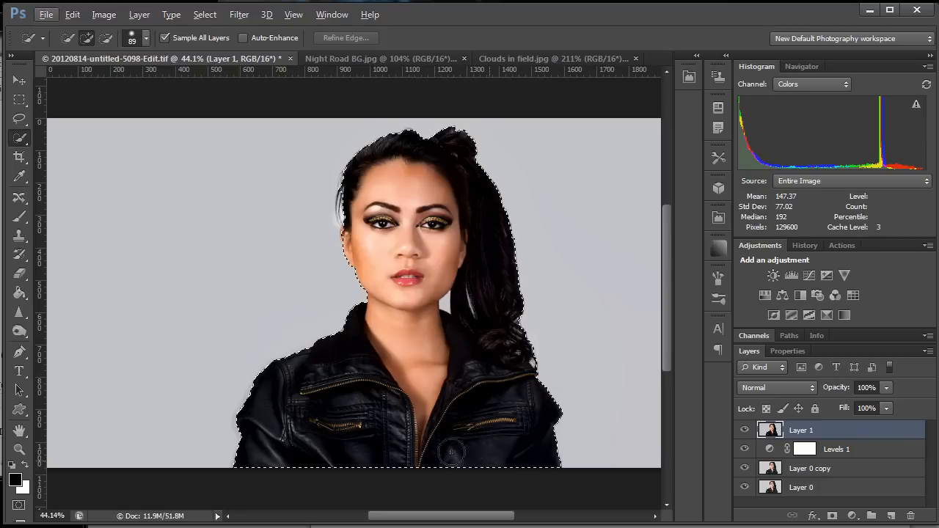
pyautogui.hotkey('ctrl', 'd')
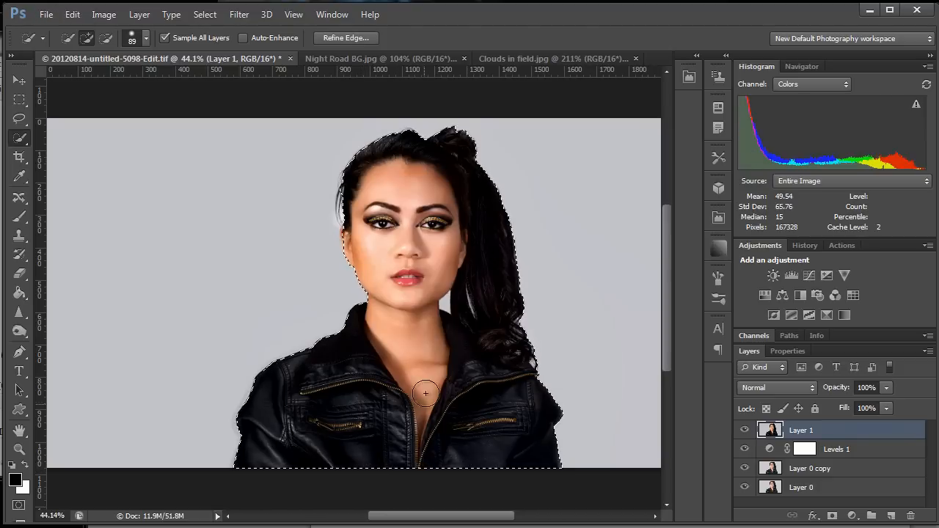
# Subtract the background gap between the neck and the ponytail from the selection with a brush size of 41.
pyautogui.press('z')
pyautogui.moveTo(462, 328); pyautogui.dragTo(555, 314)
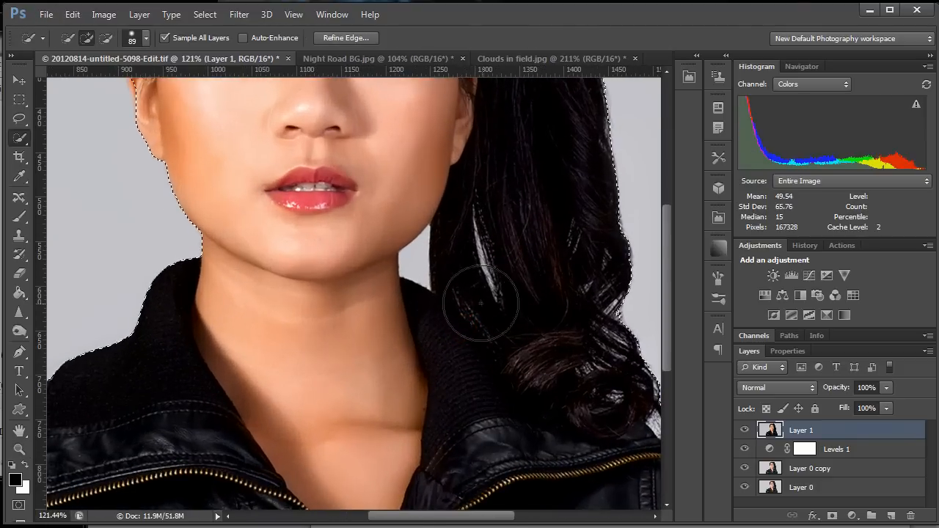
pyautogui.keyDown('alt'); pyautogui.rightClick(413, 274); pyautogui.keyUp('alt')
pyautogui.moveTo(433, 260); pyautogui.dragTo(412, 263)
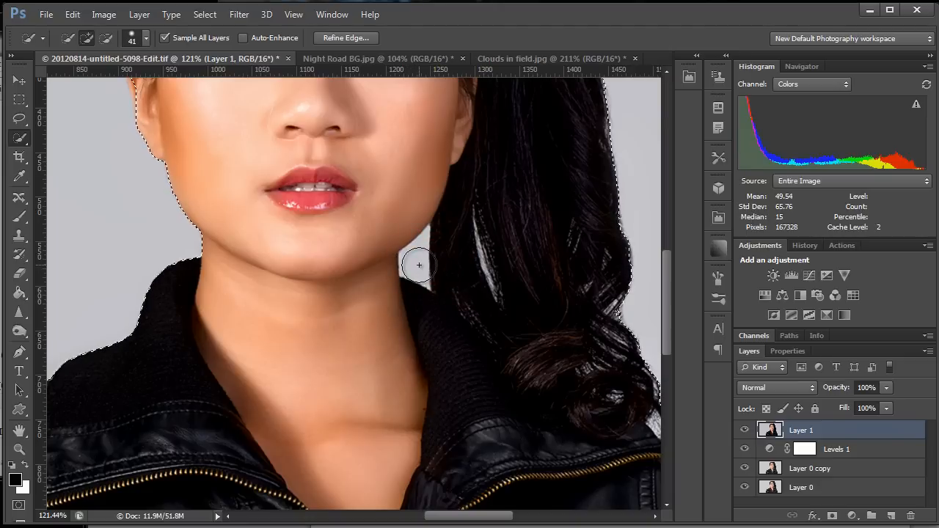
pyautogui.press('alt')
pyautogui.moveTo(417, 260)
pyautogui.mouseDown()
pyautogui.moveTo(434, 285)
pyautogui.moveTo(450, 285)
pyautogui.moveTo(452, 246)
pyautogui.mouseUp()
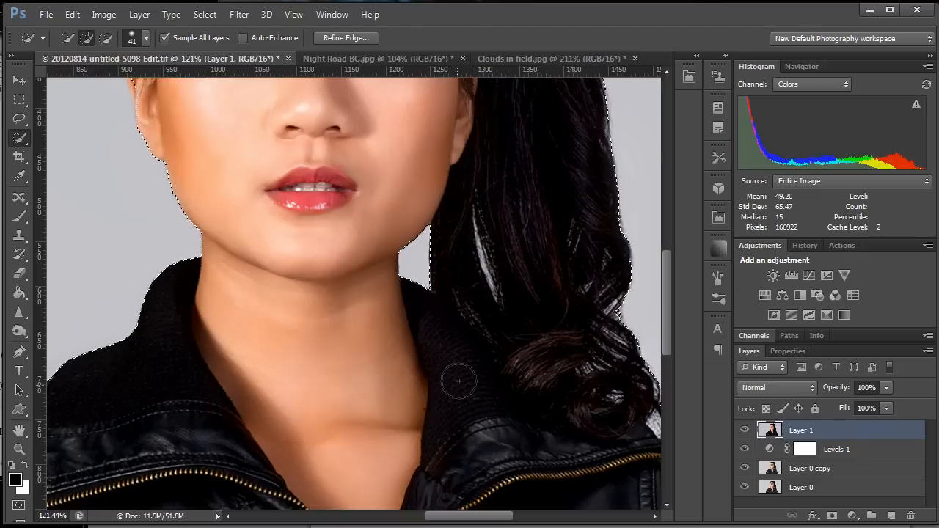
# Subtract the thin light gap inside the ponytail with a size 16 brush and restore the hair around it to the selection.
pyautogui.keyDown('alt'); pyautogui.rightClick(491, 268); pyautogui.keyUp('alt')
pyautogui.moveTo(492, 289); pyautogui.dragTo(479, 210)
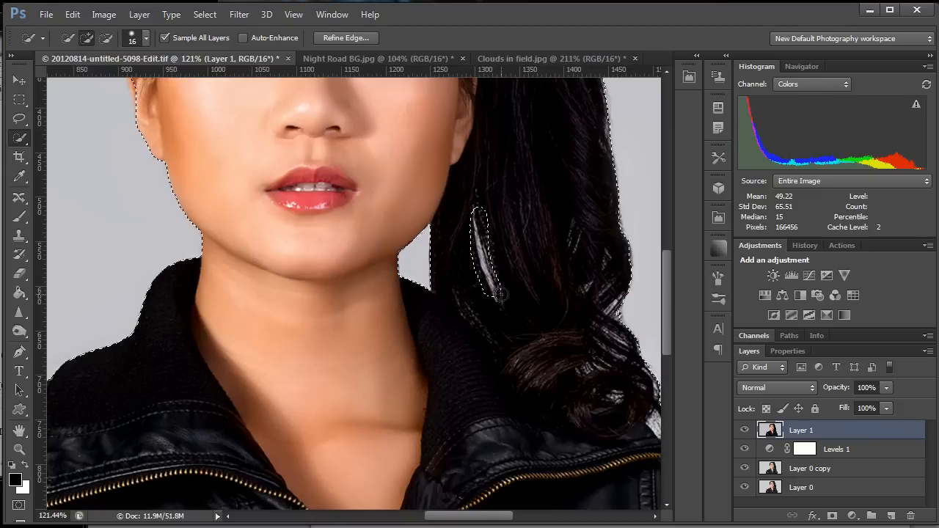
pyautogui.moveTo(504, 297)
pyautogui.mouseDown()
pyautogui.moveTo(494, 205)
pyautogui.moveTo(465, 217)
pyautogui.moveTo(472, 271)
pyautogui.mouseUp()
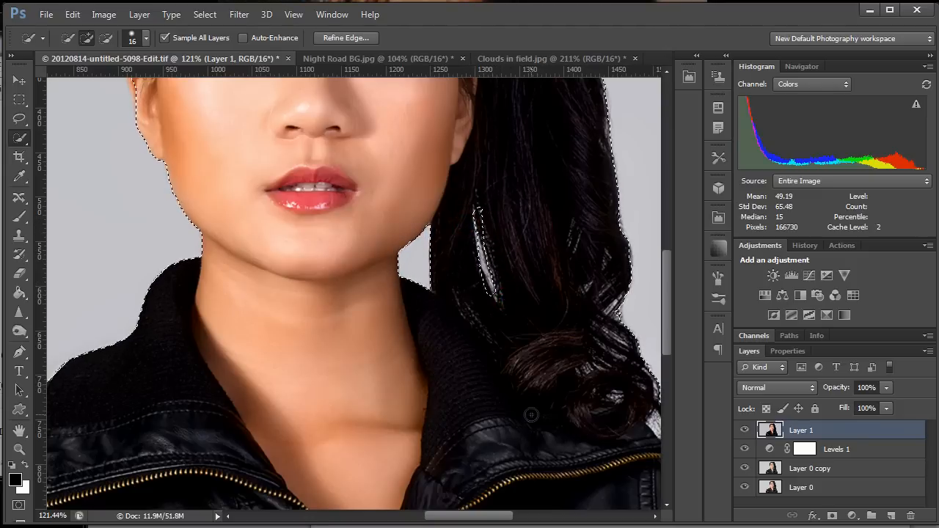
# Start Refine Edge on the selection and switch its preview to the On Black view.
pyautogui.press('z')
pyautogui.moveTo(403, 377); pyautogui.dragTo(364, 394)
pyautogui.press('w')
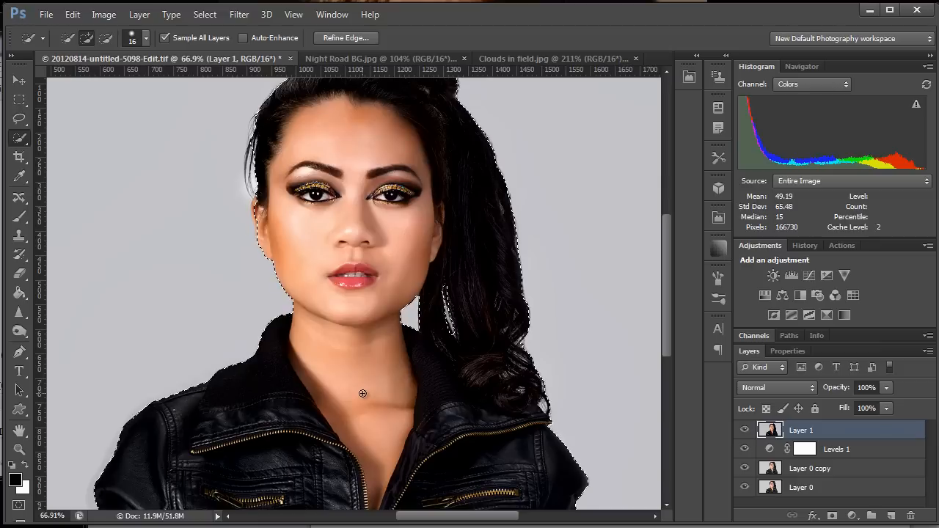
pyautogui.click(346, 35)
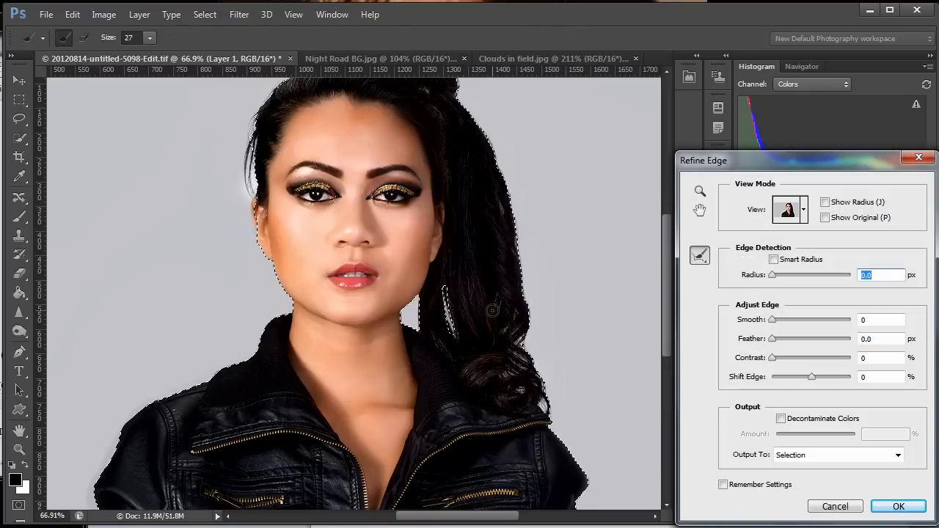
pyautogui.click(806, 209)
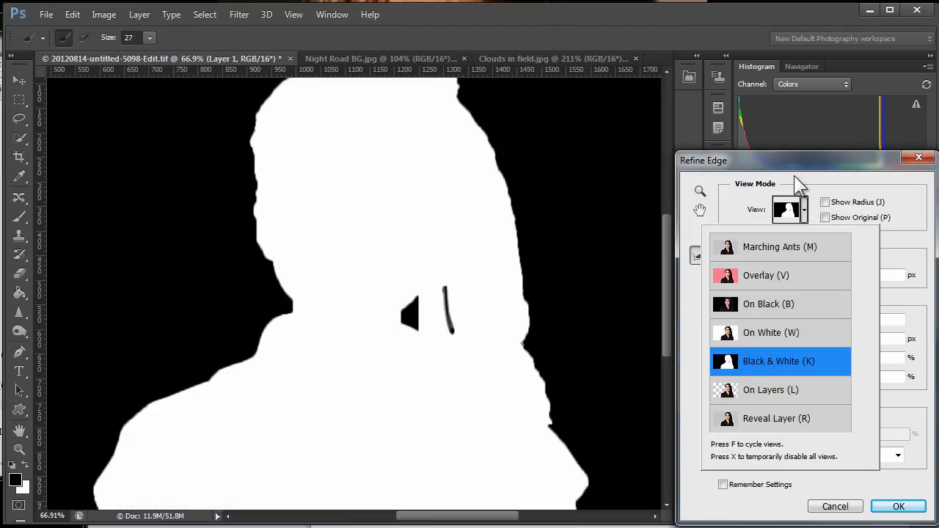
pyautogui.click(734, 205)
pyautogui.press('f')
pyautogui.press('f')
pyautogui.press('f')
pyautogui.press('f')
pyautogui.press('f')
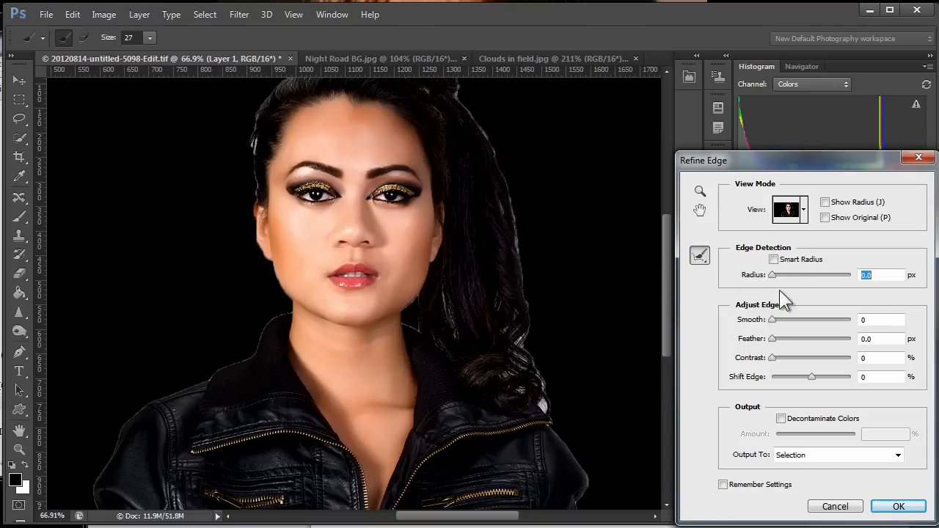
# Set the Edge Detection radius to 2 px.
pyautogui.moveTo(771, 274); pyautogui.dragTo(805, 269)
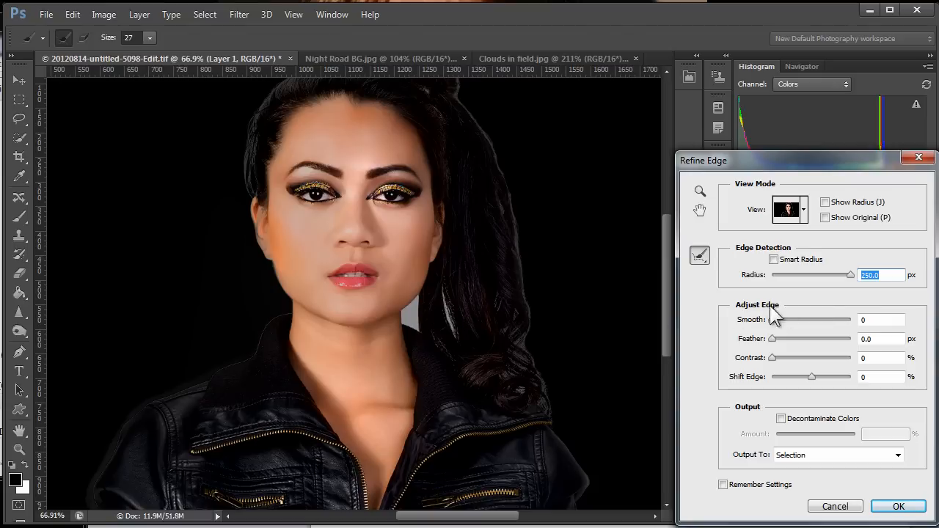
pyautogui.moveTo(851, 276); pyautogui.dragTo(780, 273)
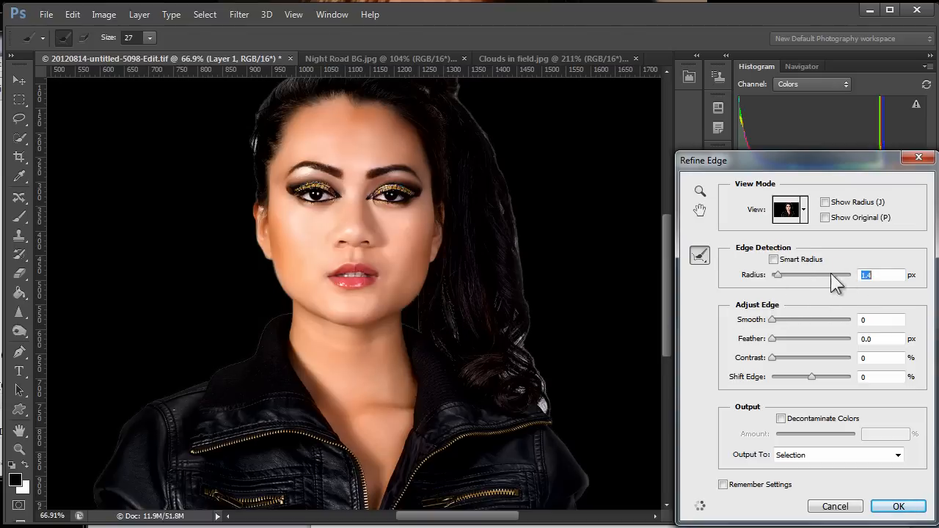
pyautogui.write('2')
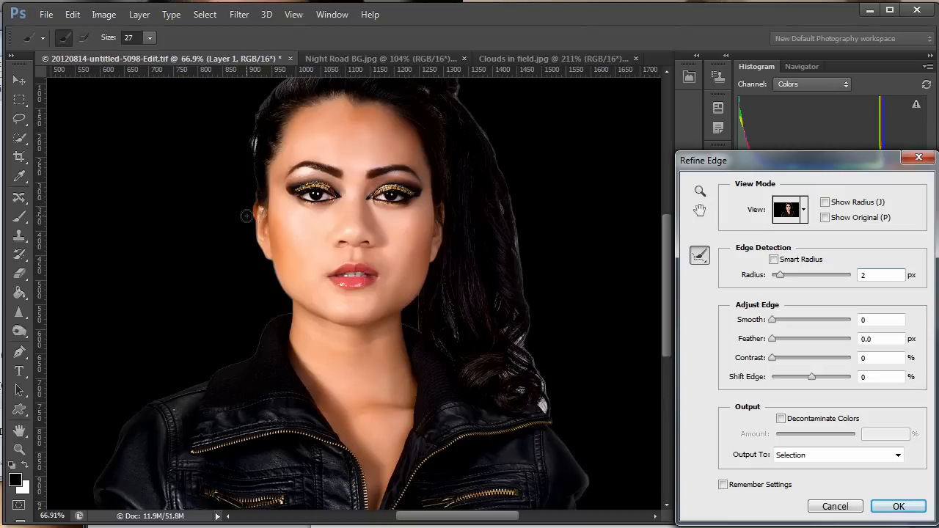
# Brush along the outline of the hair and jacket using the Refine Radius tool at size 96.
pyautogui.click(702, 258)
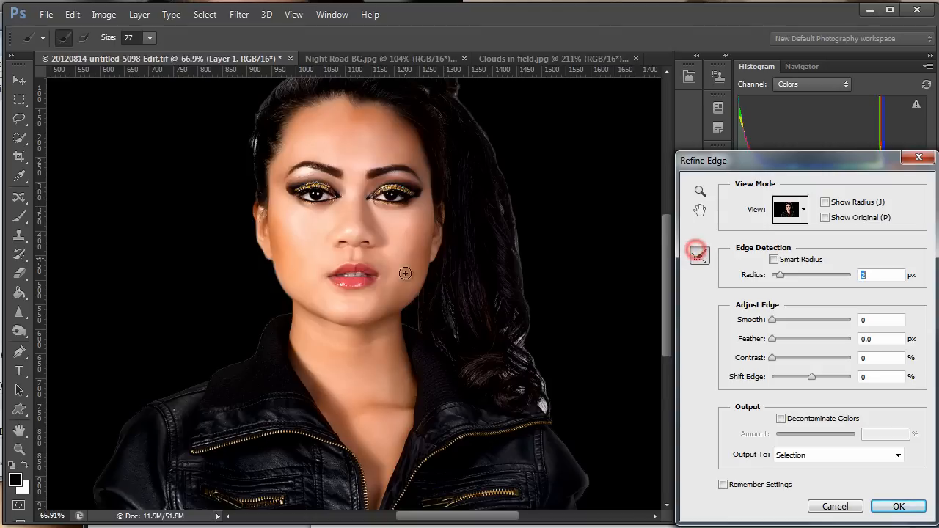
pyautogui.press('z')
pyautogui.moveTo(492, 348); pyautogui.dragTo(468, 348)
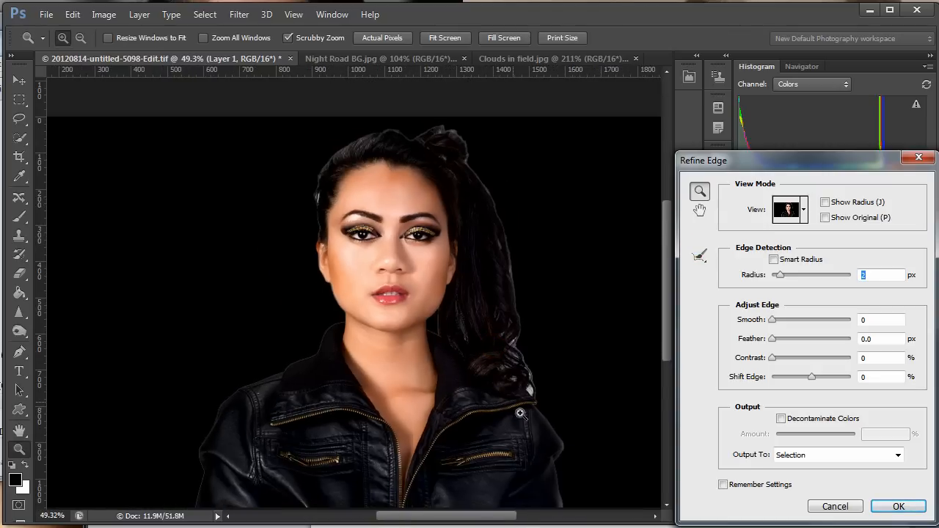
pyautogui.moveTo(439, 426); pyautogui.dragTo(440, 367)
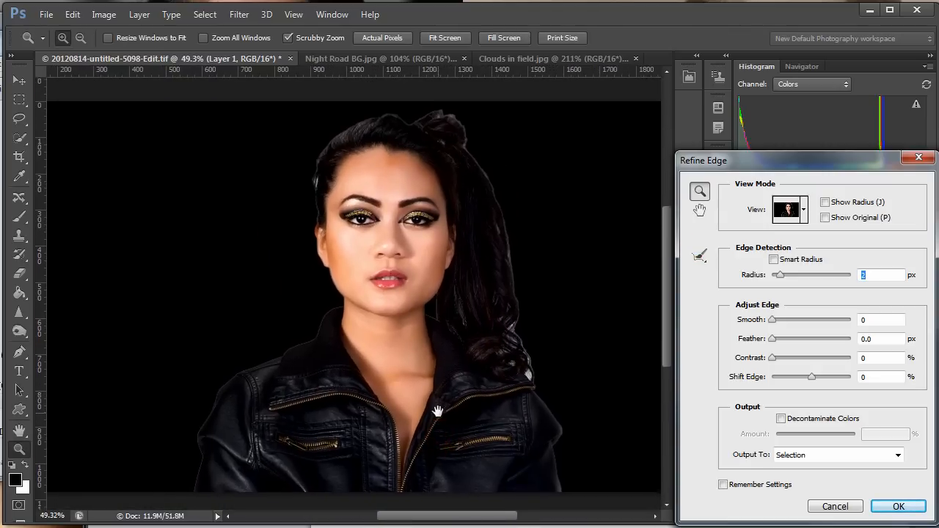
pyautogui.click(702, 259)
pyautogui.moveTo(508, 400)
pyautogui.mouseDown()
pyautogui.moveTo(532, 398)
pyautogui.moveTo(524, 399)
pyautogui.mouseUp()
pyautogui.moveTo(550, 474)
pyautogui.mouseDown()
pyautogui.moveTo(562, 486)
pyautogui.moveTo(560, 433)
pyautogui.moveTo(505, 282)
pyautogui.moveTo(490, 176)
pyautogui.moveTo(461, 124)
pyautogui.moveTo(400, 116)
pyautogui.moveTo(342, 121)
pyautogui.moveTo(316, 160)
pyautogui.moveTo(316, 261)
pyautogui.moveTo(329, 304)
pyautogui.moveTo(196, 440)
pyautogui.moveTo(185, 505)
pyautogui.mouseUp()
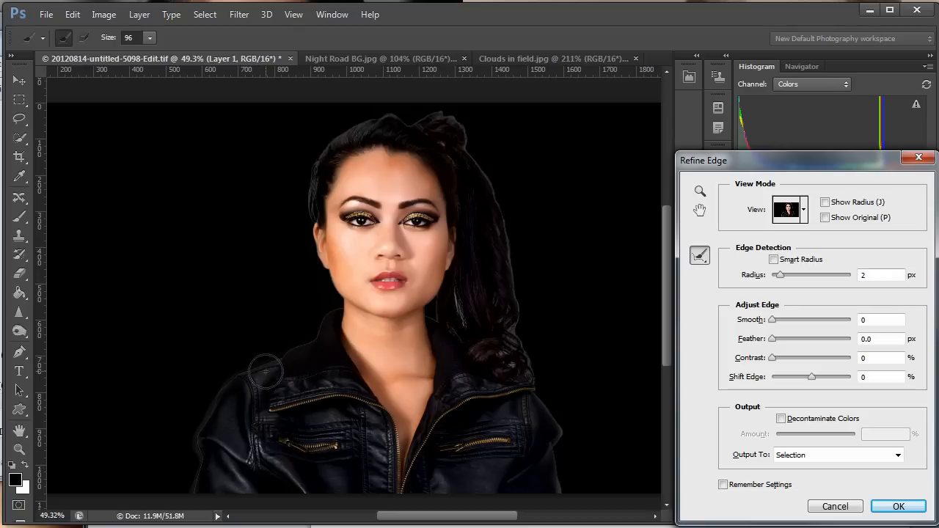
# Compare the refined edge with the original selection, using the On Black, On White and Black & White views.
pyautogui.click(825, 218)
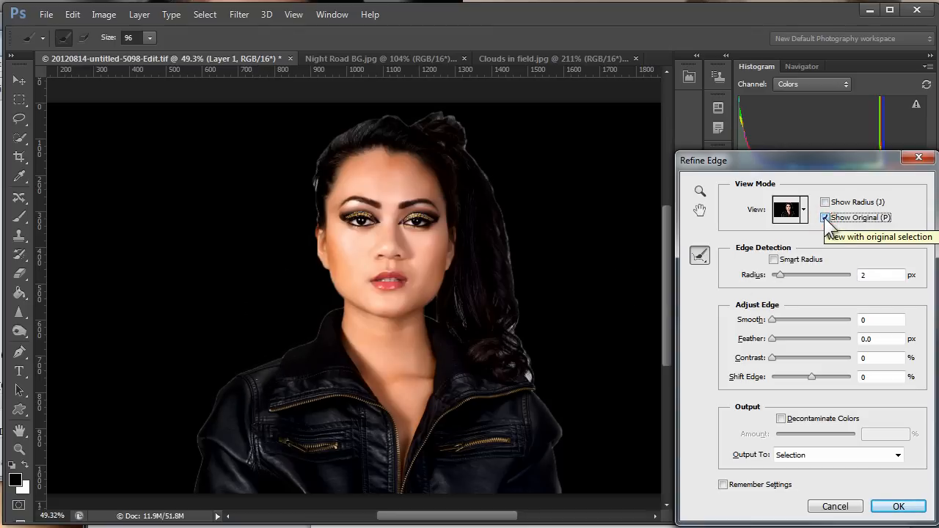
pyautogui.click(825, 218)
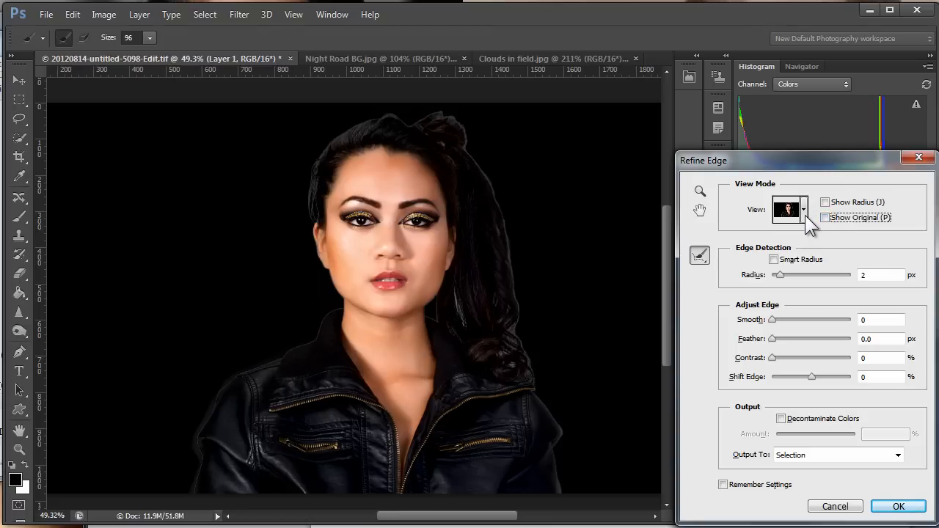
pyautogui.press('w')
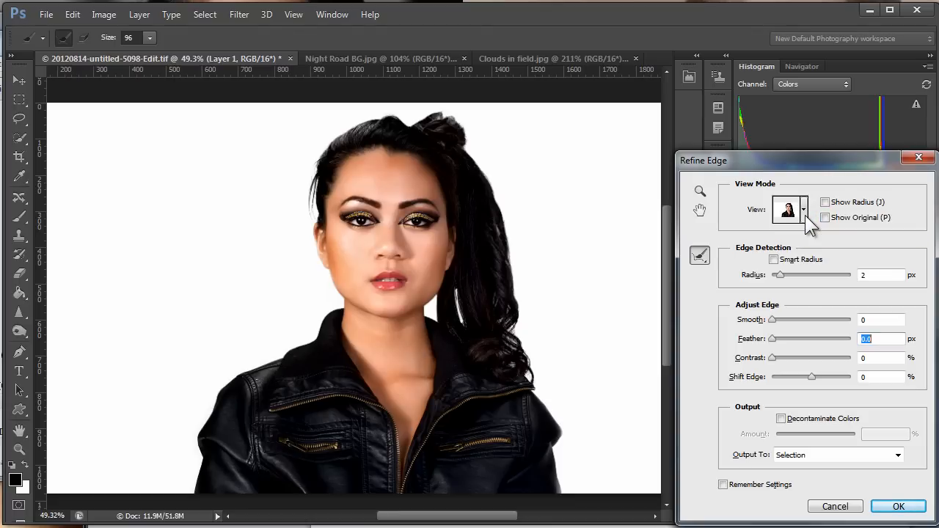
pyautogui.press('k')
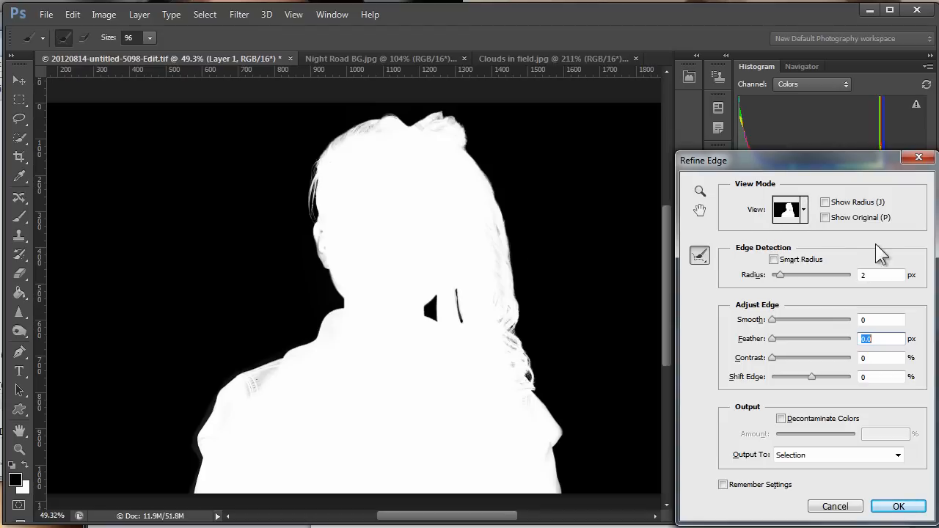
pyautogui.click(824, 218)
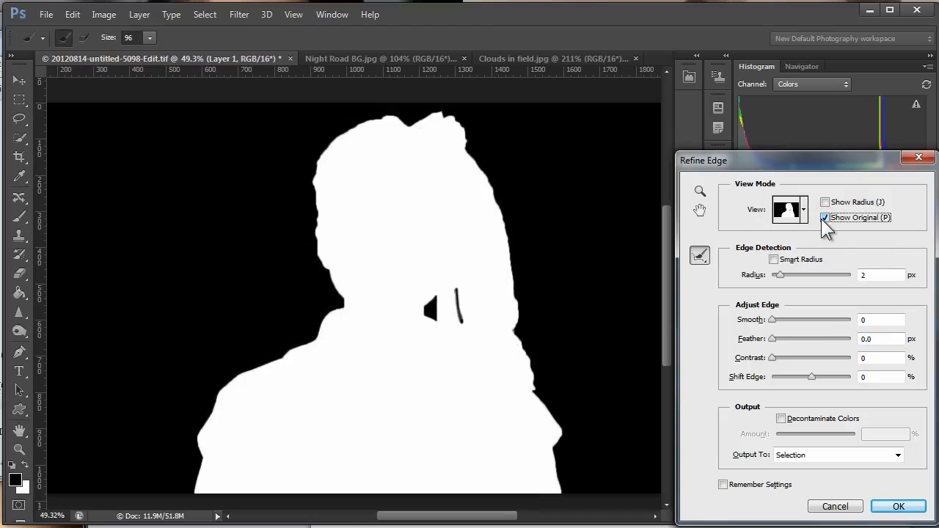
pyautogui.click(824, 219)
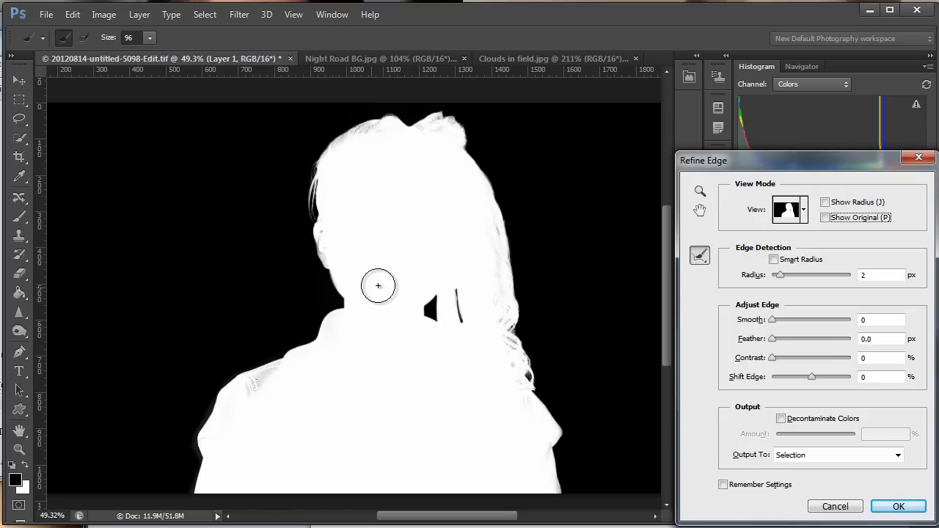
# Compare the refined edge around the ear, neck and hair with the original selection in the Black & White view.
pyautogui.press('z')
pyautogui.moveTo(384, 260); pyautogui.dragTo(437, 254)
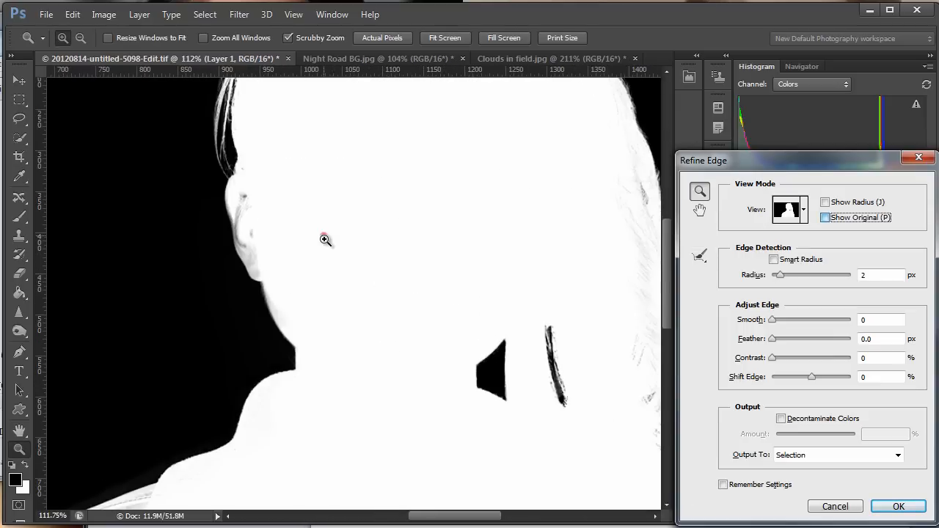
pyautogui.press('p')
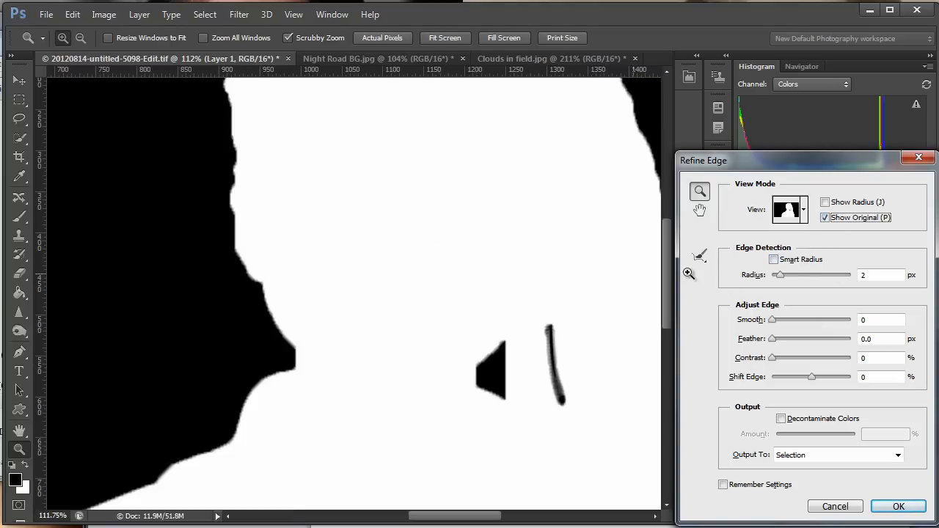
pyautogui.click(825, 217)
pyautogui.click(825, 217)
pyautogui.click(825, 217)
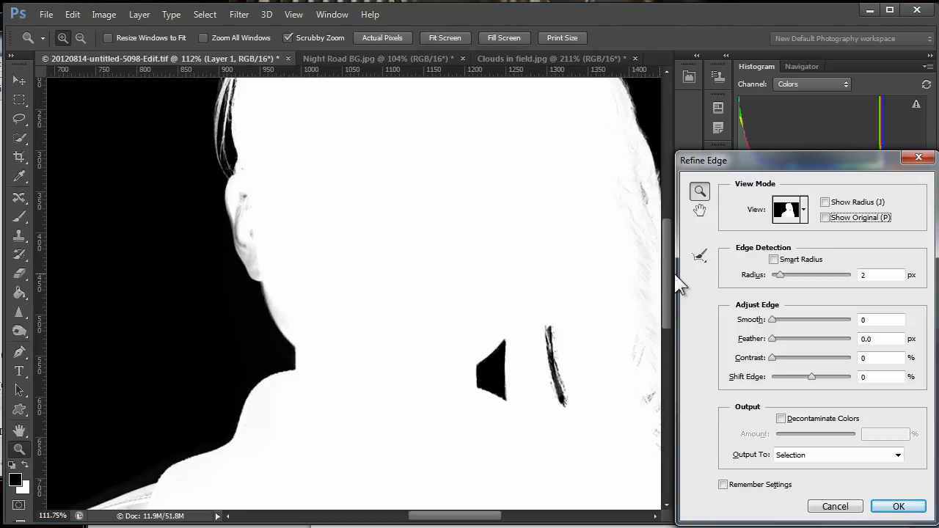
# Clean up the gray areas inside the ear and along its outer edge using the Refine Radius brush at size 22.
pyautogui.click(702, 257)
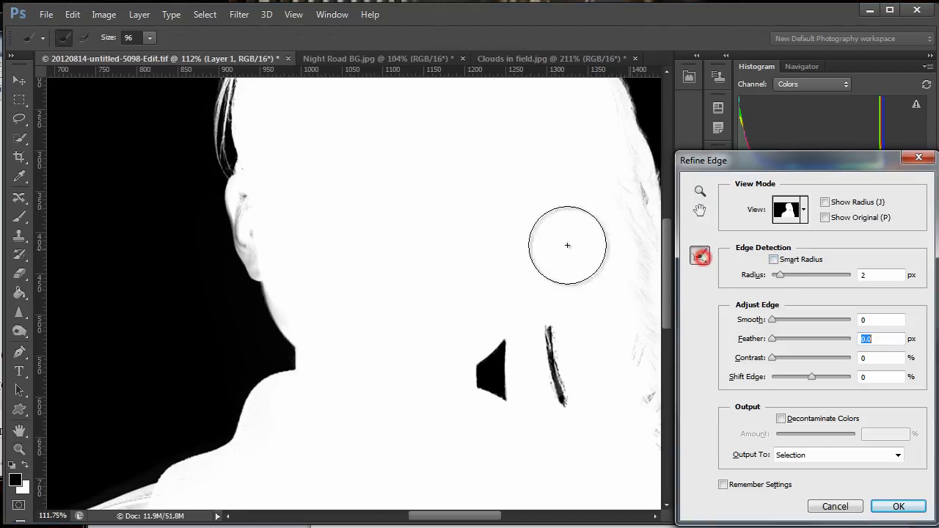
pyautogui.press('z')
pyautogui.moveTo(286, 235); pyautogui.dragTo(331, 334)
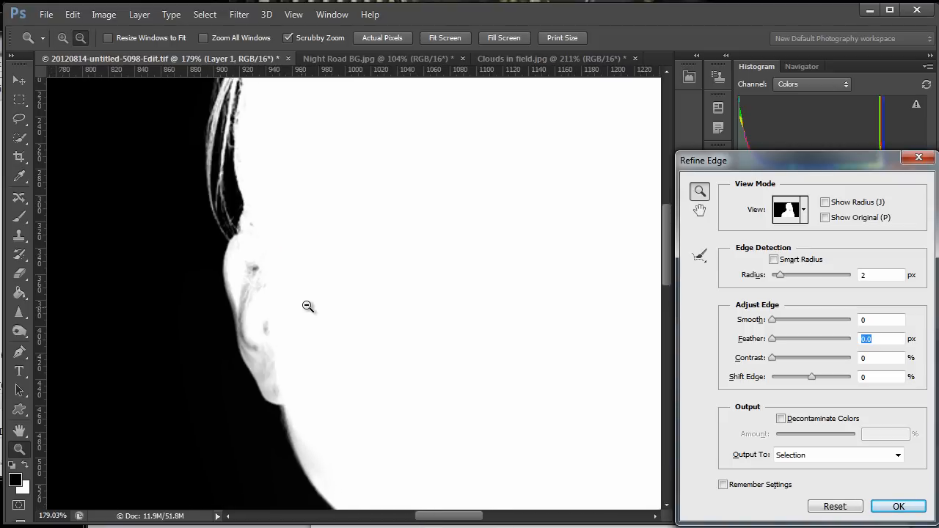
pyautogui.click(700, 255)
pyautogui.moveTo(369, 295)
pyautogui.mouseDown()
pyautogui.moveTo(335, 318)
pyautogui.moveTo(304, 321)
pyautogui.mouseUp()
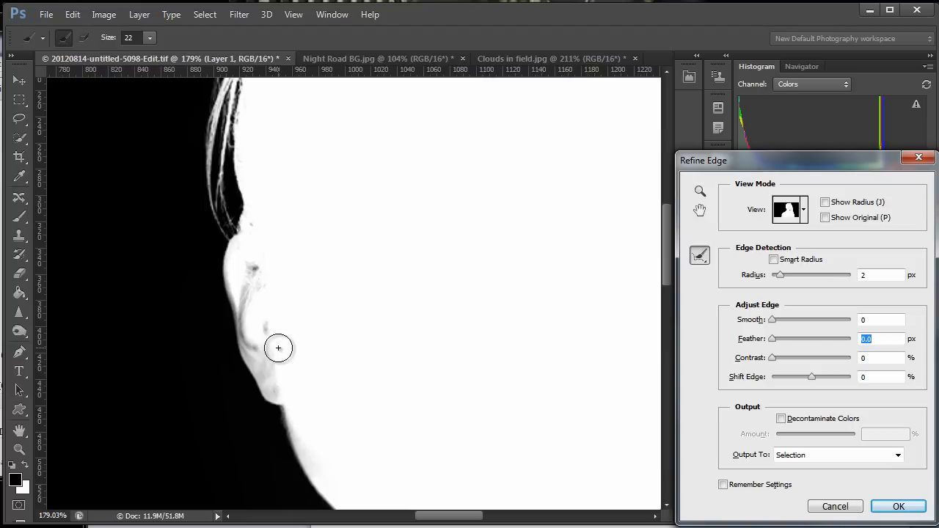
pyautogui.moveTo(278, 348)
pyautogui.mouseDown()
pyautogui.moveTo(280, 375)
pyautogui.moveTo(265, 264)
pyautogui.moveTo(258, 292)
pyautogui.moveTo(249, 279)
pyautogui.moveTo(248, 300)
pyautogui.moveTo(278, 387)
pyautogui.moveTo(247, 262)
pyautogui.mouseUp()
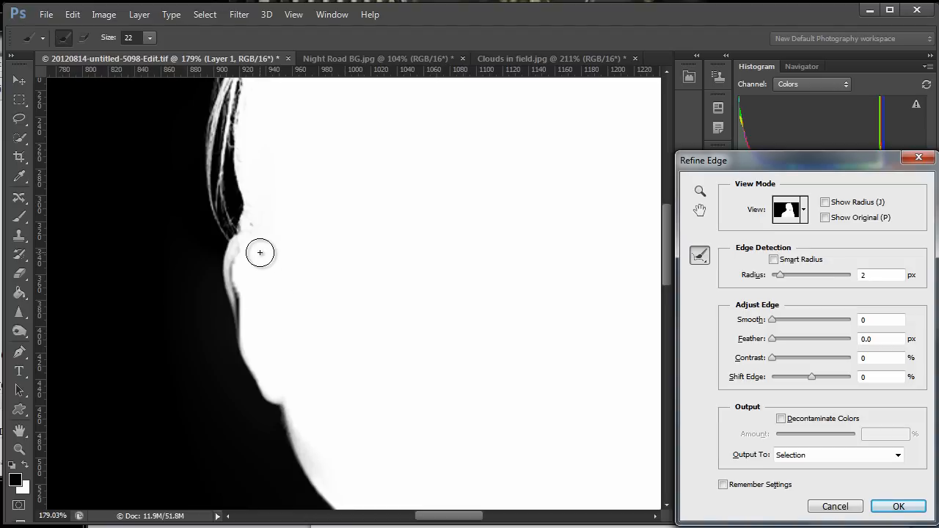
pyautogui.moveTo(251, 251)
pyautogui.mouseDown()
pyautogui.moveTo(240, 272)
pyautogui.moveTo(250, 330)
pyautogui.moveTo(233, 273)
pyautogui.moveTo(254, 372)
pyautogui.moveTo(168, 356)
pyautogui.mouseUp()
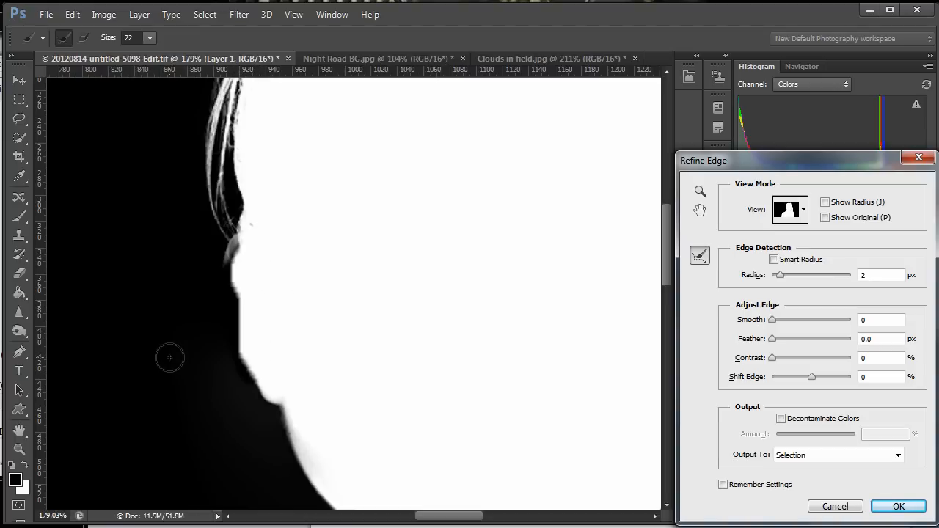
pyautogui.moveTo(225, 244)
pyautogui.mouseDown()
pyautogui.moveTo(224, 308)
pyautogui.moveTo(254, 392)
pyautogui.moveTo(212, 301)
pyautogui.mouseUp()
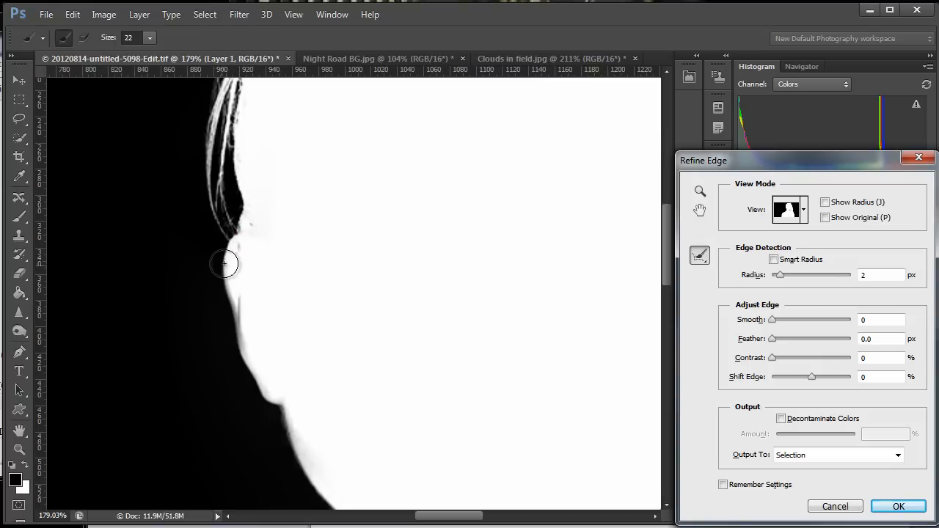
pyautogui.moveTo(229, 232)
pyautogui.mouseDown()
pyautogui.moveTo(224, 337)
pyautogui.moveTo(259, 393)
pyautogui.moveTo(245, 417)
pyautogui.mouseUp()
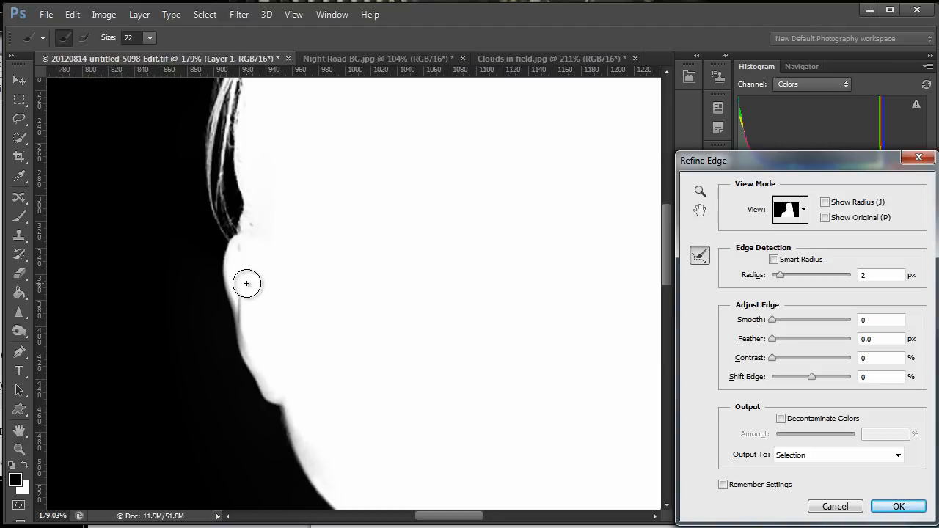
# Brush over the narrow gap in the hair beside the neck at size 22, undoing and repeating the stroke.
pyautogui.moveTo(530, 308)
pyautogui.mouseDown()
pyautogui.moveTo(413, 356)
pyautogui.moveTo(441, 357)
pyautogui.moveTo(389, 365)
pyautogui.moveTo(415, 267)
pyautogui.mouseUp()
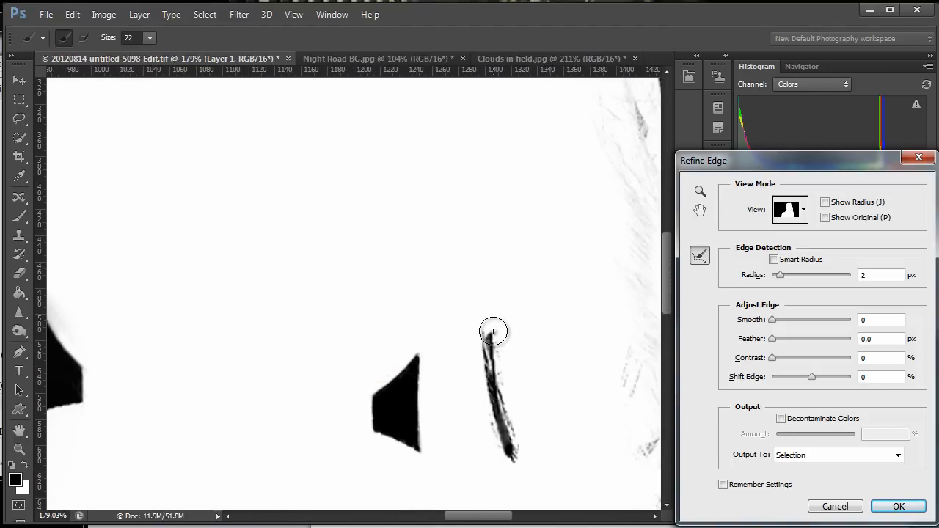
pyautogui.moveTo(493, 332); pyautogui.dragTo(503, 455)
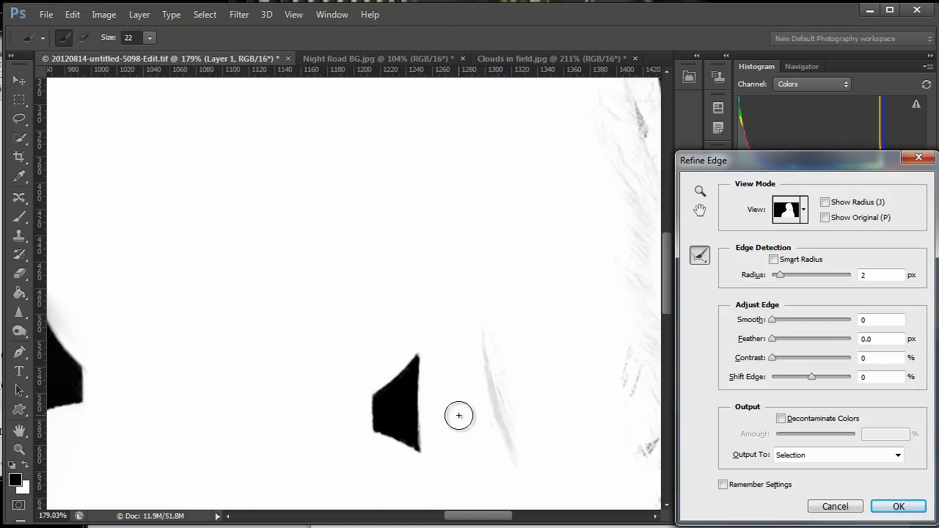
pyautogui.hotkey('ctrl', 'z')
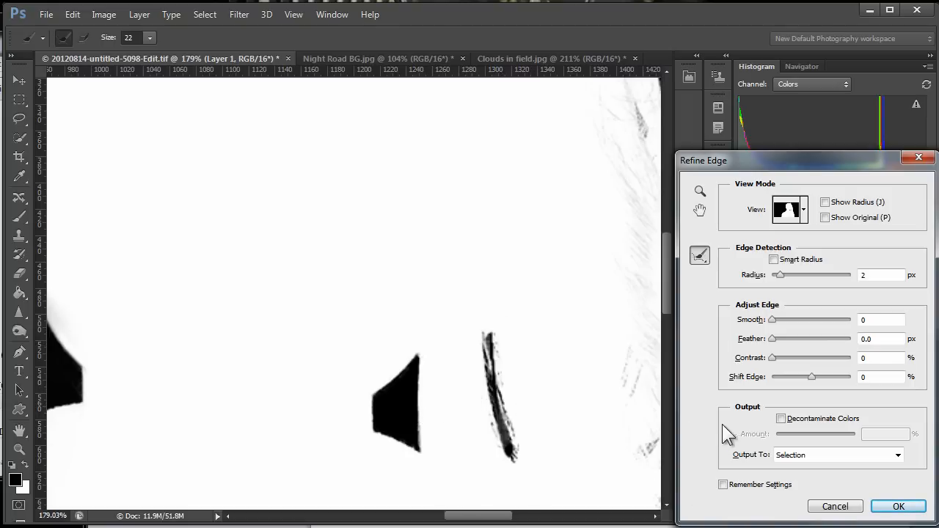
pyautogui.moveTo(489, 336); pyautogui.dragTo(512, 474)
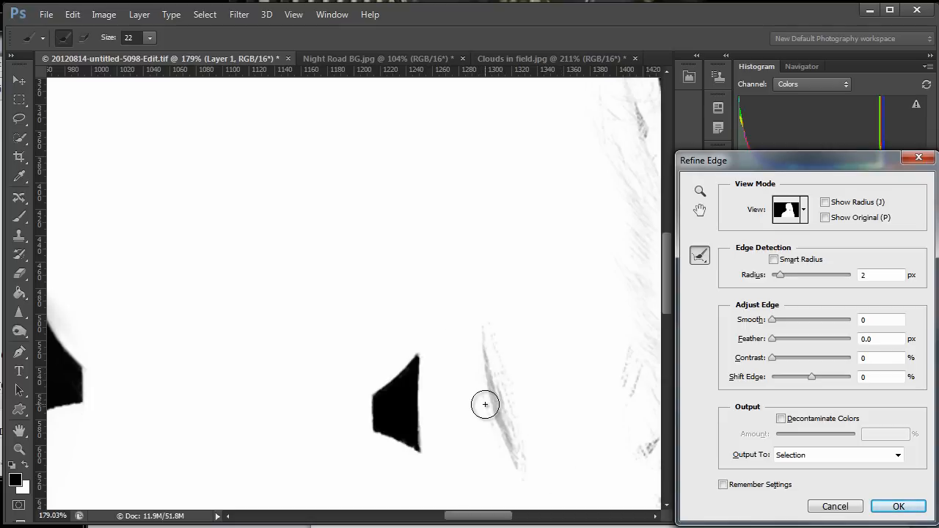
# Set Shift Edge to -51% and apply the refinement to the selection.
pyautogui.moveTo(813, 377); pyautogui.dragTo(790, 379)
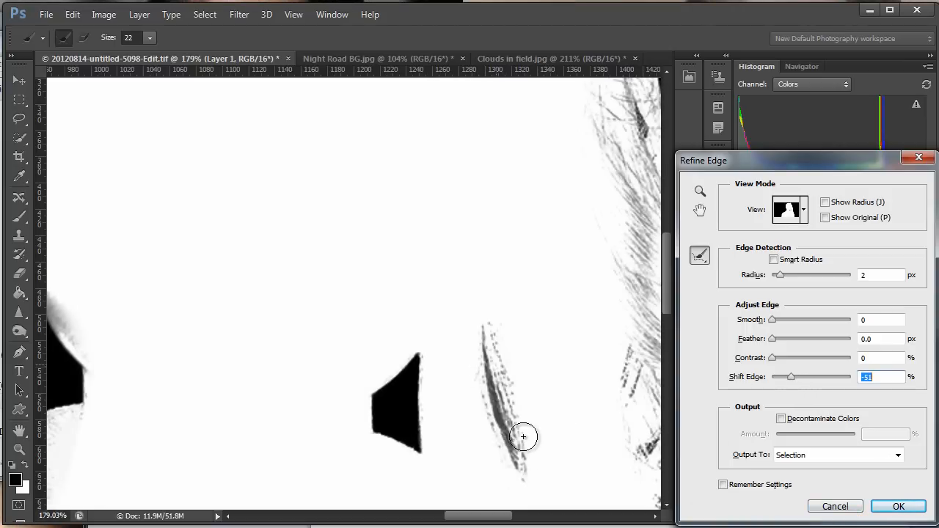
pyautogui.click(900, 507)
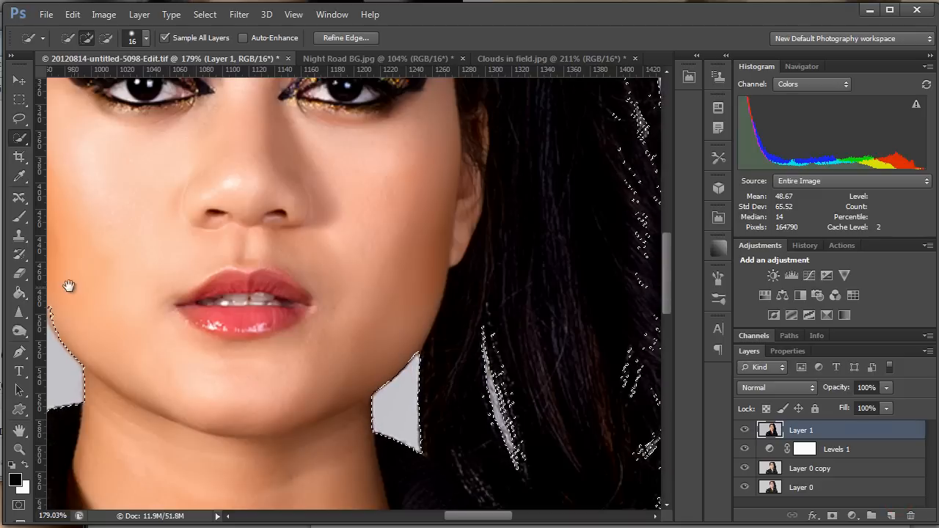
pyautogui.moveTo(69, 286); pyautogui.dragTo(268, 311)
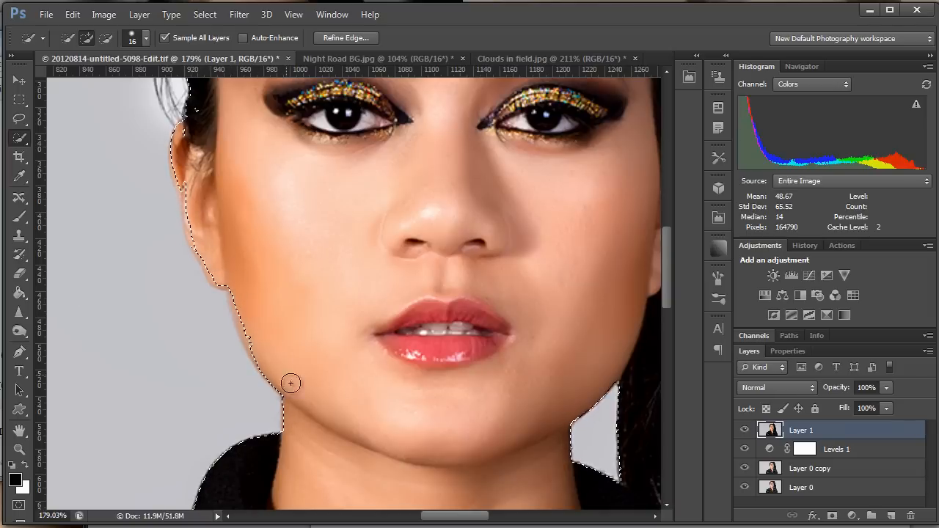
# Start Refine Edge on the selection again and brush around the woman's outline using the Refine Radius tool at size 106.
pyautogui.click(352, 37)
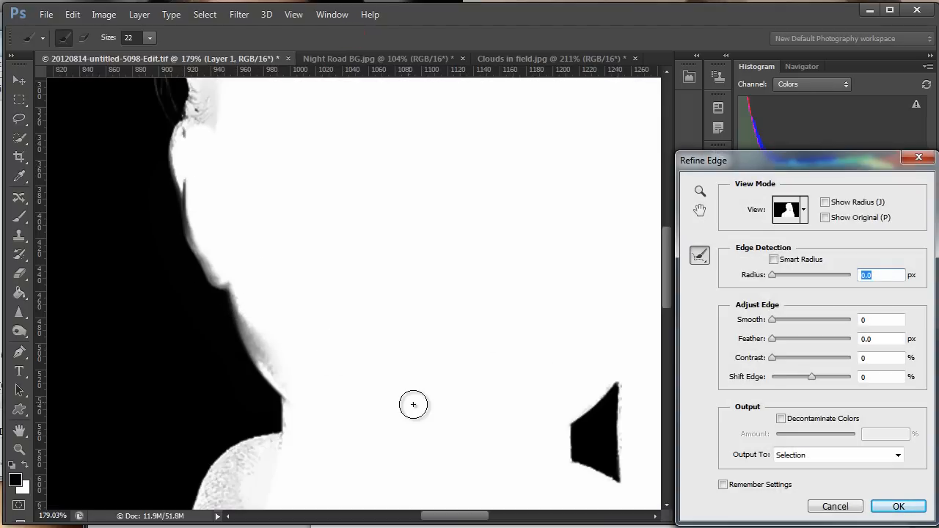
pyautogui.moveTo(514, 361); pyautogui.dragTo(304, 364)
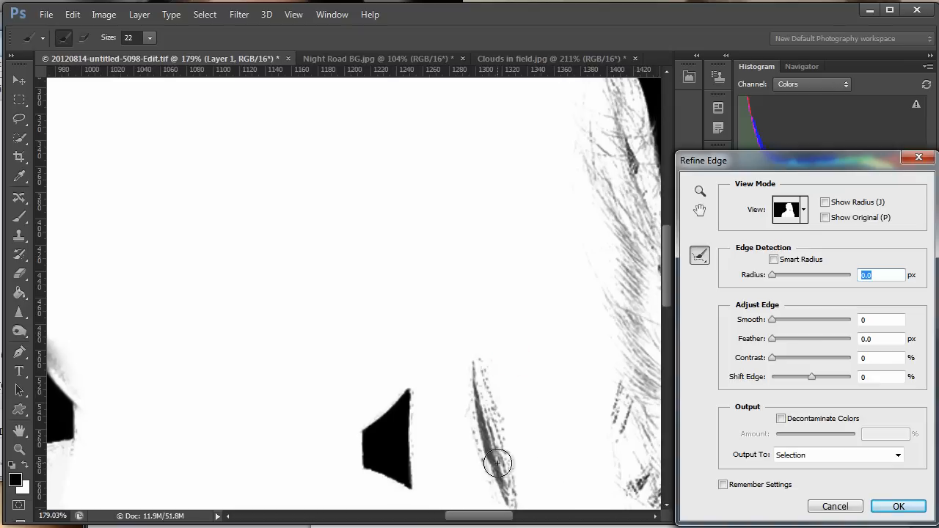
pyautogui.moveTo(491, 478); pyautogui.dragTo(483, 436)
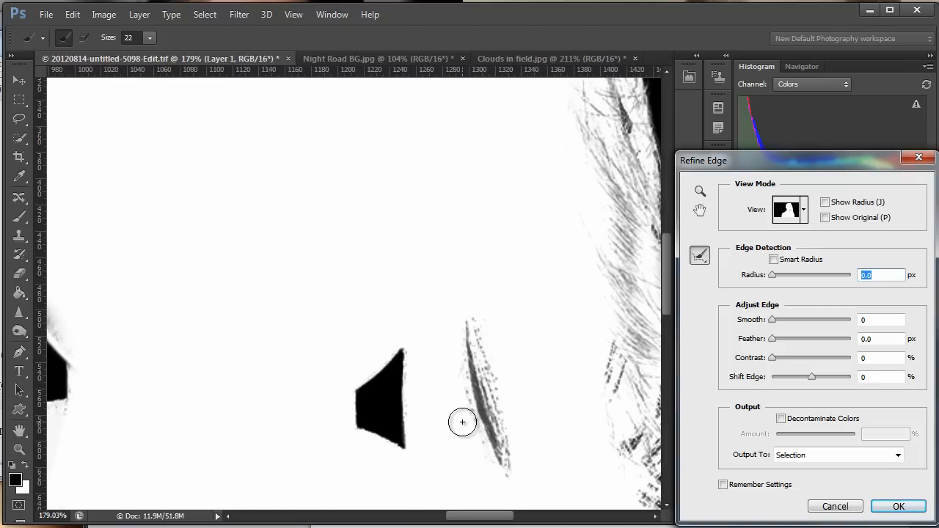
pyautogui.press('z')
pyautogui.moveTo(457, 407); pyautogui.dragTo(371, 430)
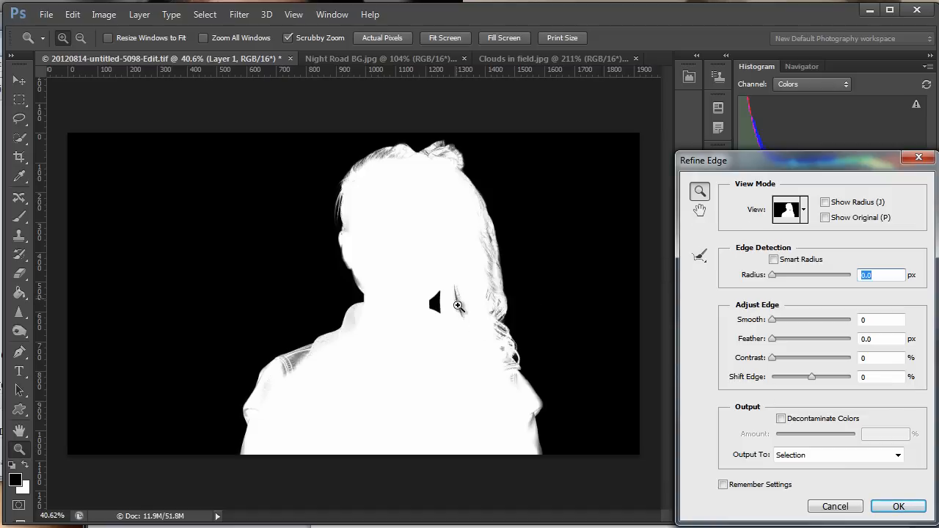
pyautogui.click(701, 257)
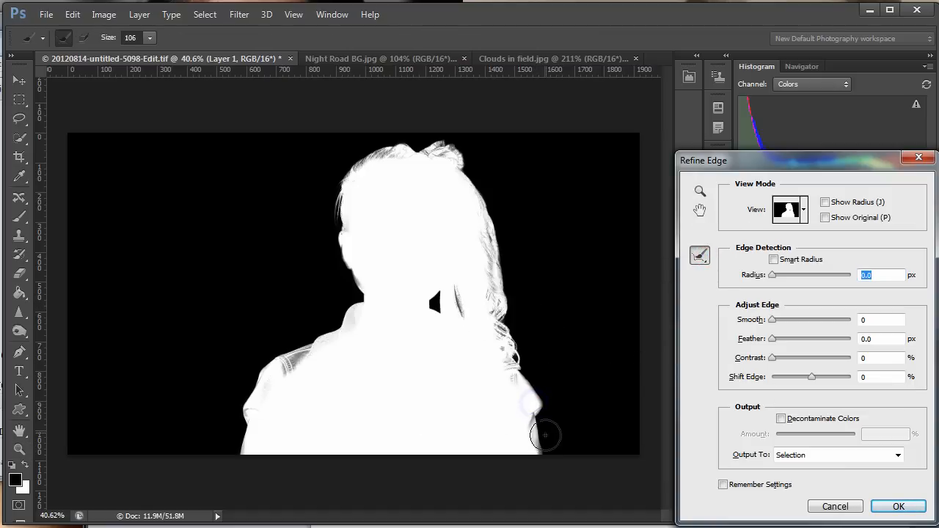
pyautogui.moveTo(544, 435)
pyautogui.mouseDown()
pyautogui.moveTo(539, 386)
pyautogui.moveTo(504, 333)
pyautogui.moveTo(514, 389)
pyautogui.moveTo(514, 326)
pyautogui.moveTo(478, 193)
pyautogui.moveTo(442, 159)
pyautogui.moveTo(400, 156)
pyautogui.moveTo(349, 180)
pyautogui.moveTo(335, 201)
pyautogui.moveTo(341, 268)
pyautogui.moveTo(360, 299)
pyautogui.moveTo(337, 331)
pyautogui.moveTo(262, 376)
pyautogui.moveTo(240, 422)
pyautogui.moveTo(233, 462)
pyautogui.mouseUp()
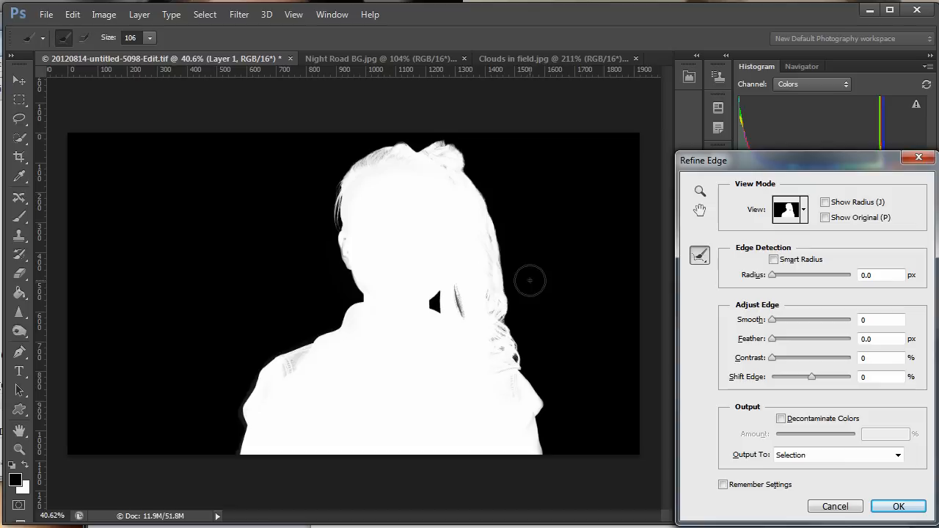
pyautogui.moveTo(549, 445)
pyautogui.mouseDown()
pyautogui.moveTo(486, 187)
pyautogui.moveTo(447, 145)
pyautogui.moveTo(415, 148)
pyautogui.moveTo(359, 179)
pyautogui.moveTo(337, 231)
pyautogui.moveTo(351, 309)
pyautogui.moveTo(270, 379)
pyautogui.moveTo(250, 410)
pyautogui.moveTo(237, 451)
pyautogui.moveTo(269, 448)
pyautogui.mouseUp()
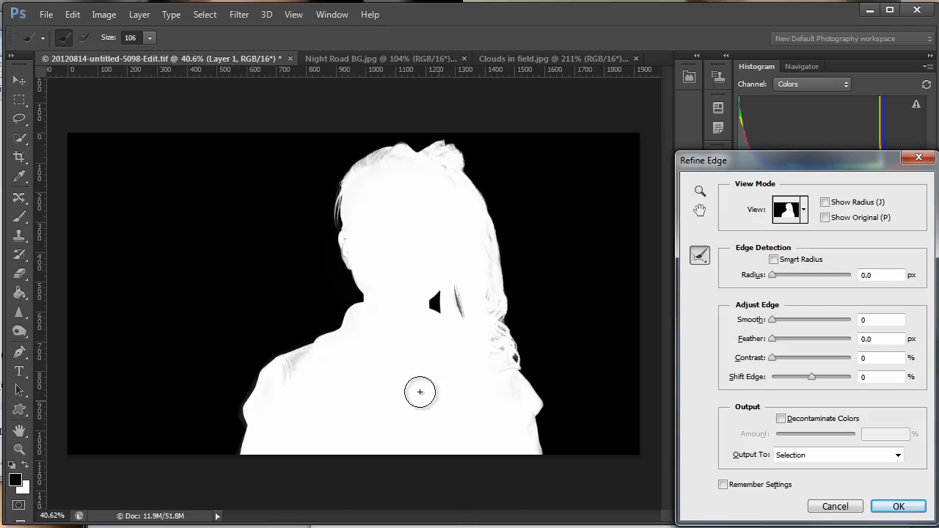
# Erase the refinement inside the ear at brush size 21 and touch up the ear's outer edge.
pyautogui.press('z')
pyautogui.click(381, 264)
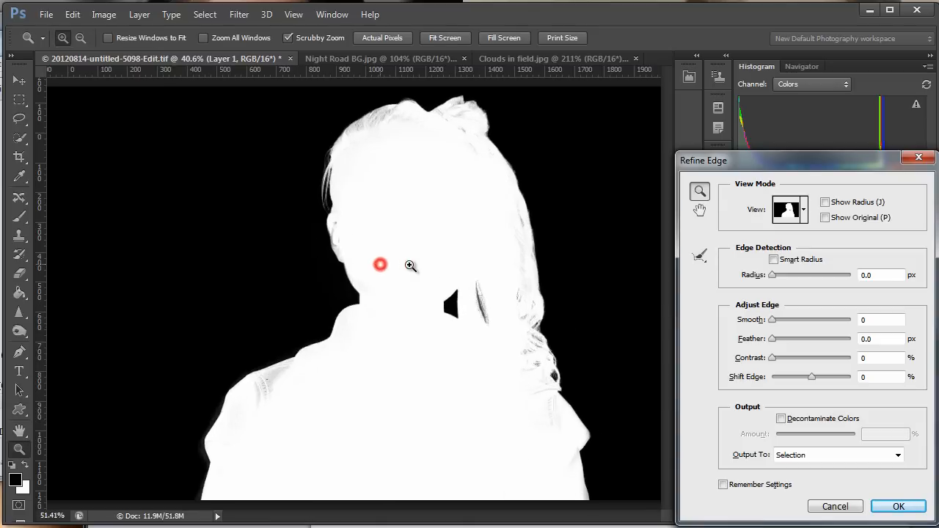
pyautogui.moveTo(410, 266); pyautogui.dragTo(450, 266)
pyautogui.press('space')
pyautogui.moveTo(387, 243); pyautogui.dragTo(427, 344)
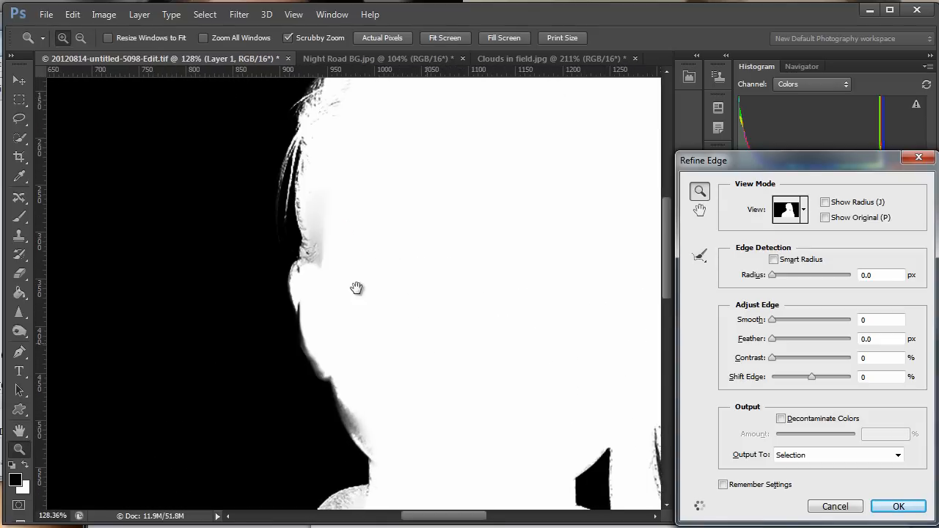
pyautogui.click(701, 256)
pyautogui.moveTo(331, 303)
pyautogui.mouseDown()
pyautogui.moveTo(307, 306)
pyautogui.moveTo(337, 311)
pyautogui.moveTo(310, 279)
pyautogui.moveTo(329, 348)
pyautogui.mouseUp()
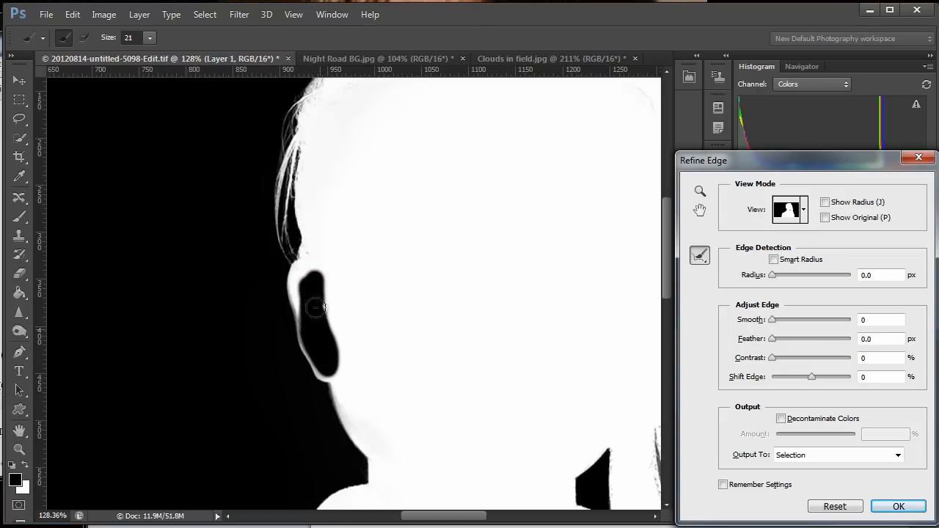
pyautogui.moveTo(316, 307); pyautogui.dragTo(309, 260)
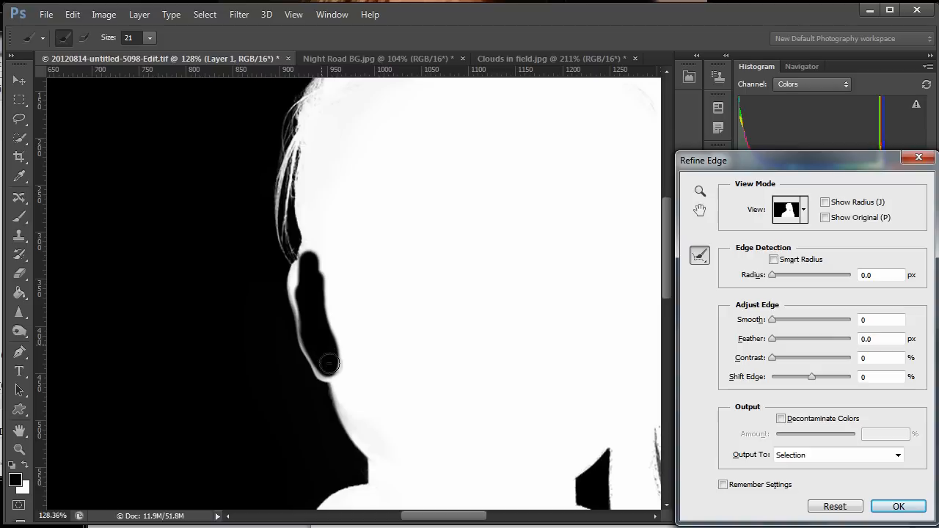
pyautogui.moveTo(329, 363); pyautogui.dragTo(324, 324)
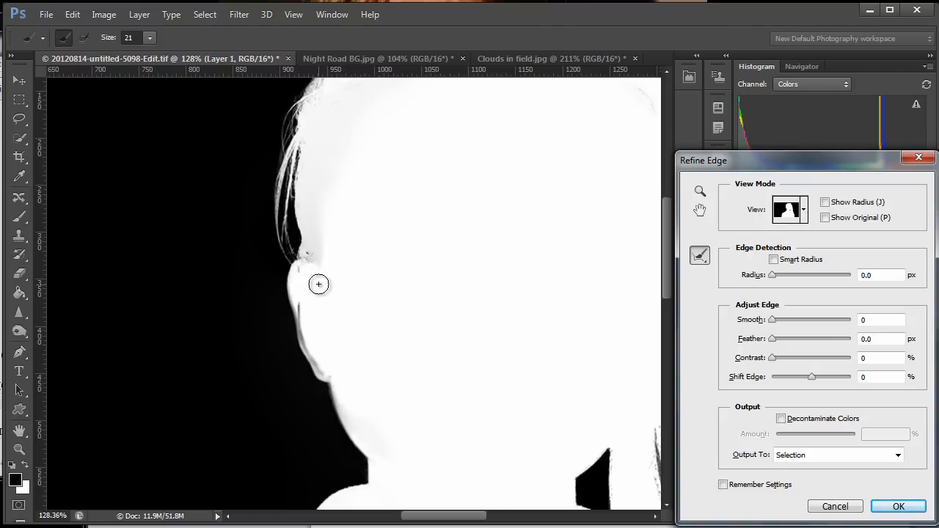
pyautogui.moveTo(318, 284)
pyautogui.mouseDown()
pyautogui.moveTo(316, 250)
pyautogui.moveTo(309, 273)
pyautogui.mouseUp()
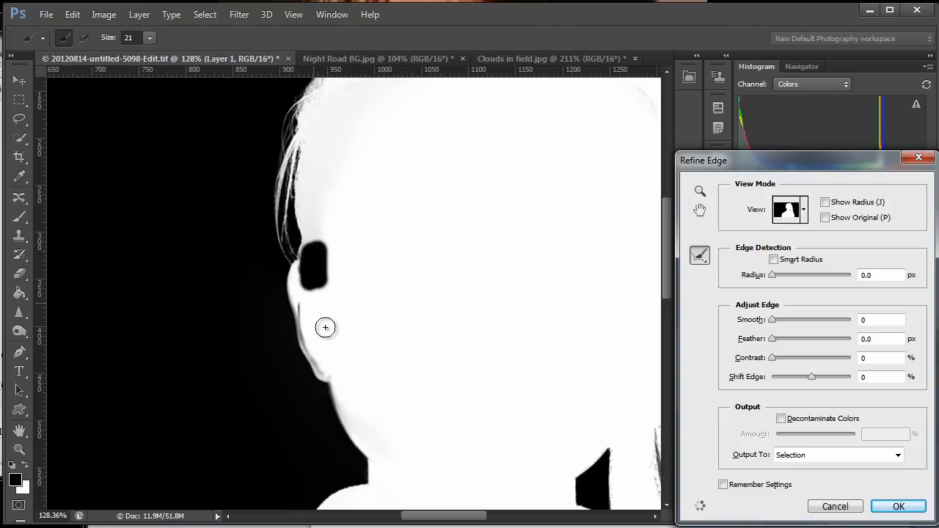
pyautogui.moveTo(306, 312)
pyautogui.mouseDown()
pyautogui.moveTo(297, 327)
pyautogui.moveTo(324, 382)
pyautogui.mouseUp()
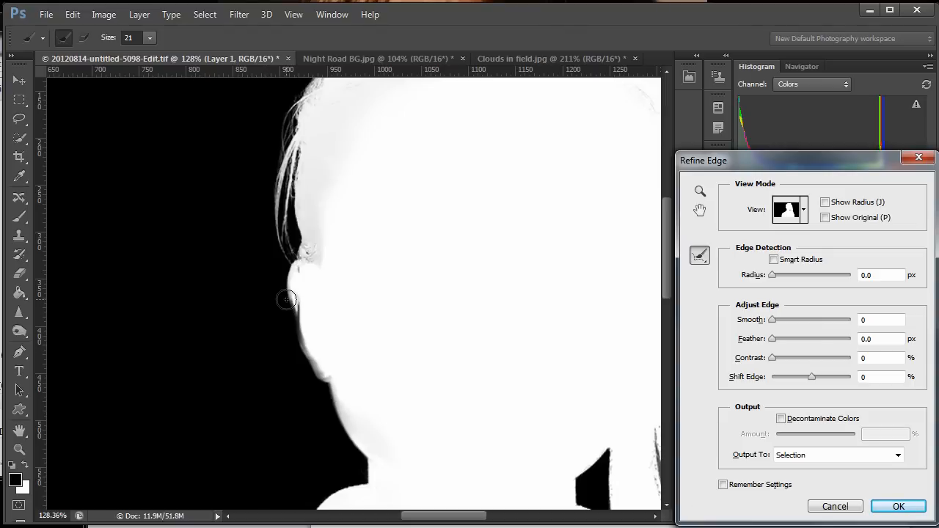
pyautogui.moveTo(286, 301); pyautogui.dragTo(290, 317)
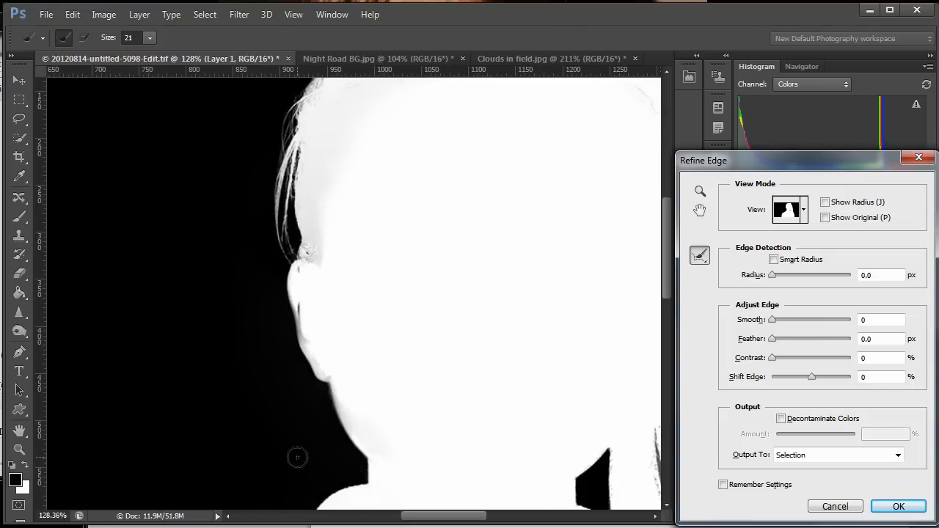
# Brush over the jacket's shoulder seam and edge at size 104 to clean up the gray areas.
pyautogui.moveTo(427, 443); pyautogui.dragTo(447, 131)
pyautogui.moveTo(387, 446); pyautogui.dragTo(461, 418)
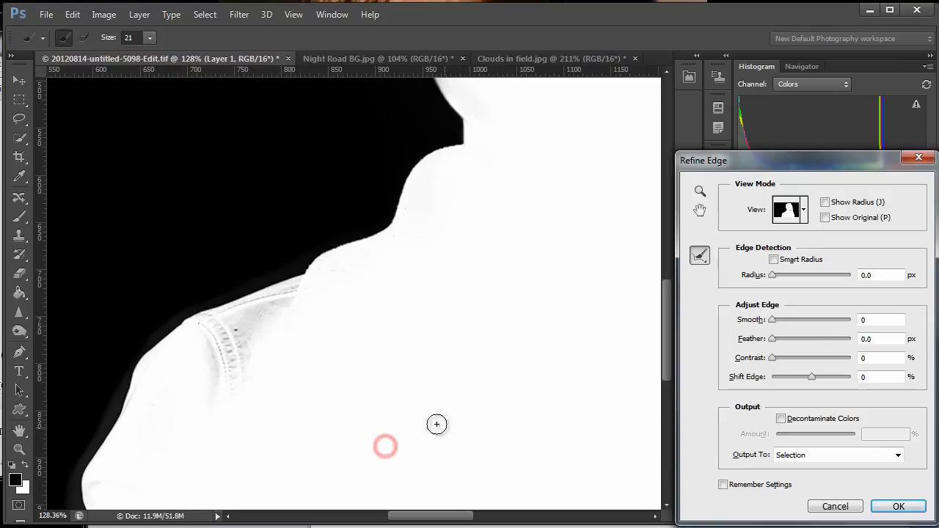
pyautogui.moveTo(253, 350)
pyautogui.mouseDown()
pyautogui.moveTo(292, 345)
pyautogui.moveTo(236, 375)
pyautogui.moveTo(232, 366)
pyautogui.moveTo(276, 325)
pyautogui.moveTo(302, 319)
pyautogui.moveTo(276, 283)
pyautogui.moveTo(168, 346)
pyautogui.moveTo(151, 398)
pyautogui.mouseUp()
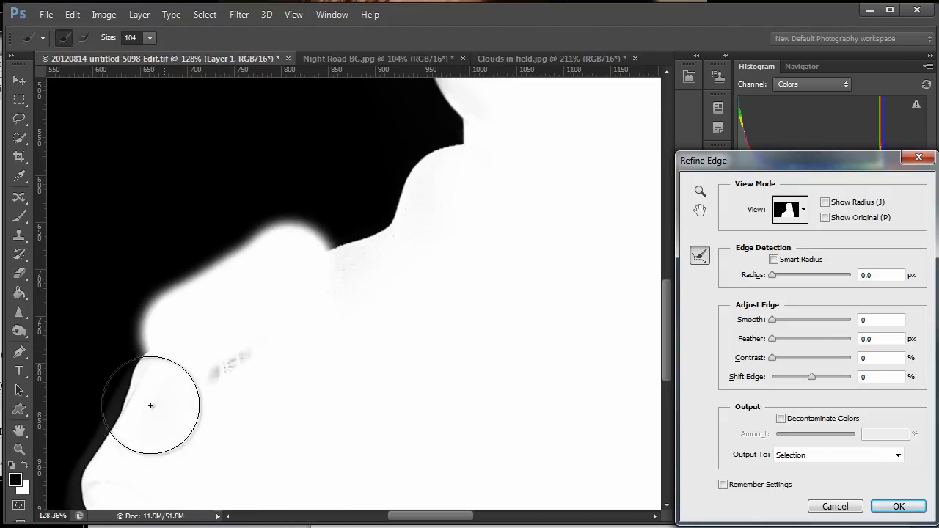
pyautogui.moveTo(403, 296); pyautogui.dragTo(190, 303)
pyautogui.moveTo(203, 384); pyautogui.dragTo(396, 485)
pyautogui.moveTo(317, 351)
pyautogui.mouseDown()
pyautogui.moveTo(316, 443)
pyautogui.moveTo(391, 442)
pyautogui.mouseUp()
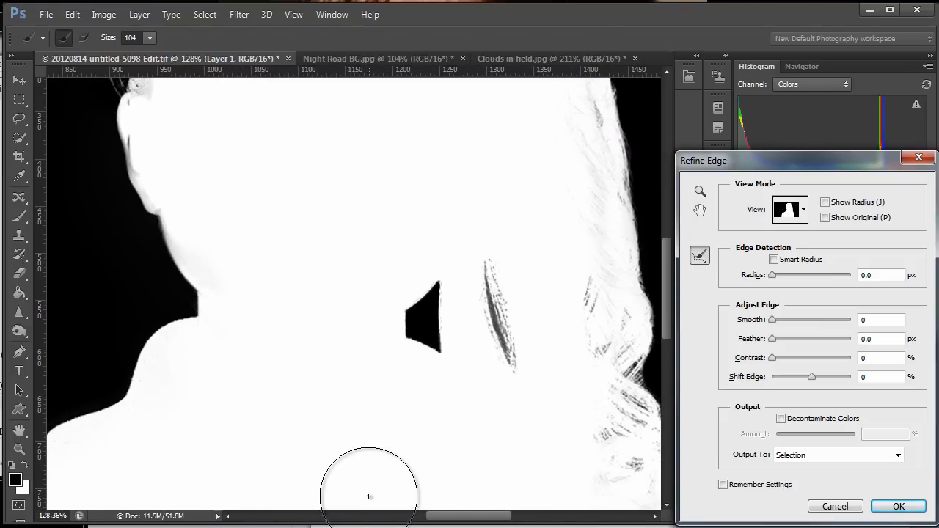
# Apply the completed edge refinement to the selection of the woman.
pyautogui.press('z')
pyautogui.moveTo(356, 494); pyautogui.dragTo(366, 527)
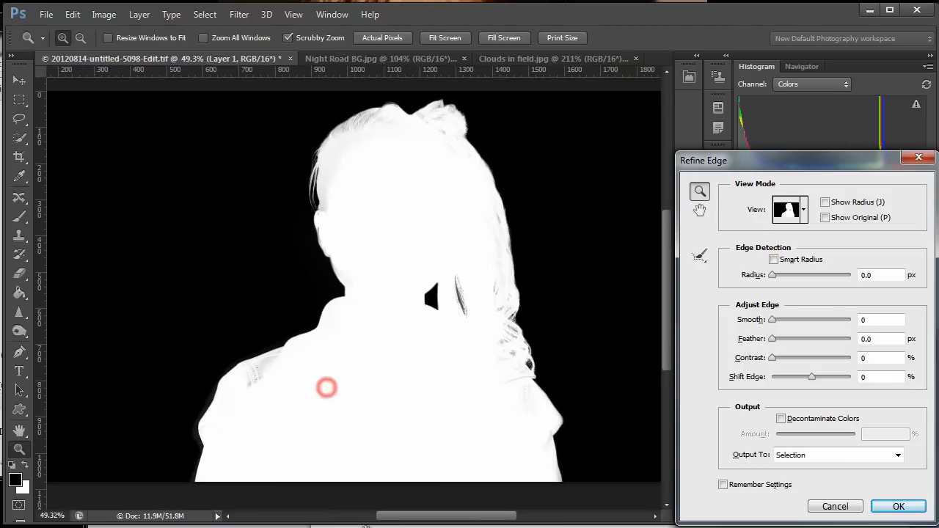
pyautogui.click(887, 506)
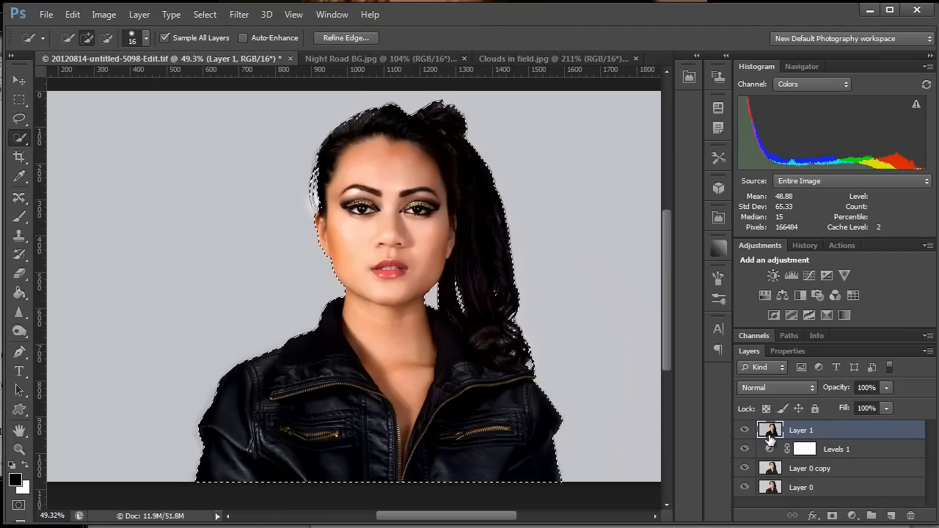
# Copy the selected woman from Layer 0 copy, with Layer 1 and Levels 1 hidden, and paste her into Clouds in field.jpg.
pyautogui.moveTo(746, 431); pyautogui.dragTo(747, 453)
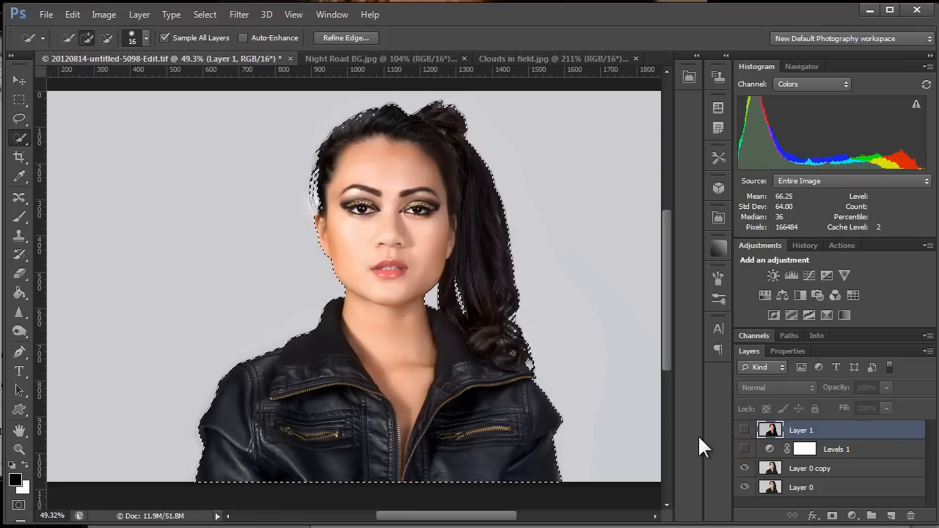
pyautogui.click(822, 471)
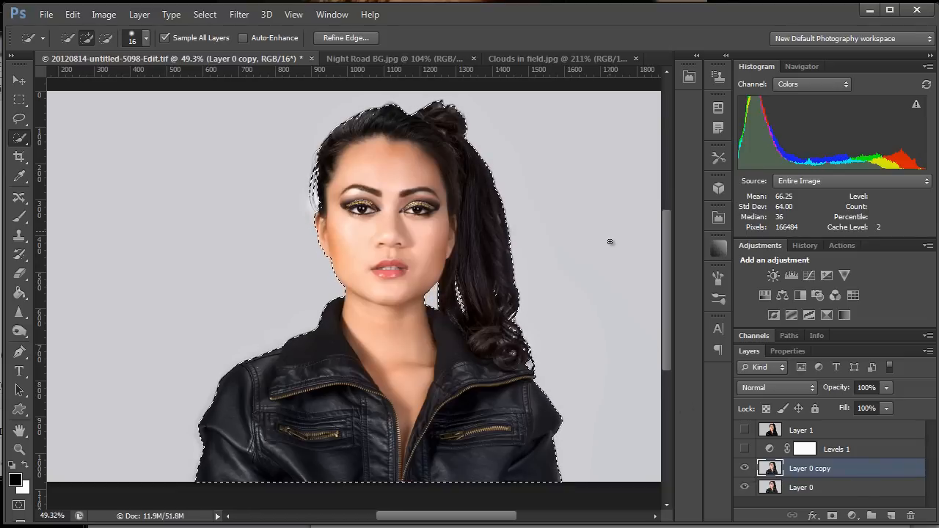
pyautogui.click(528, 59)
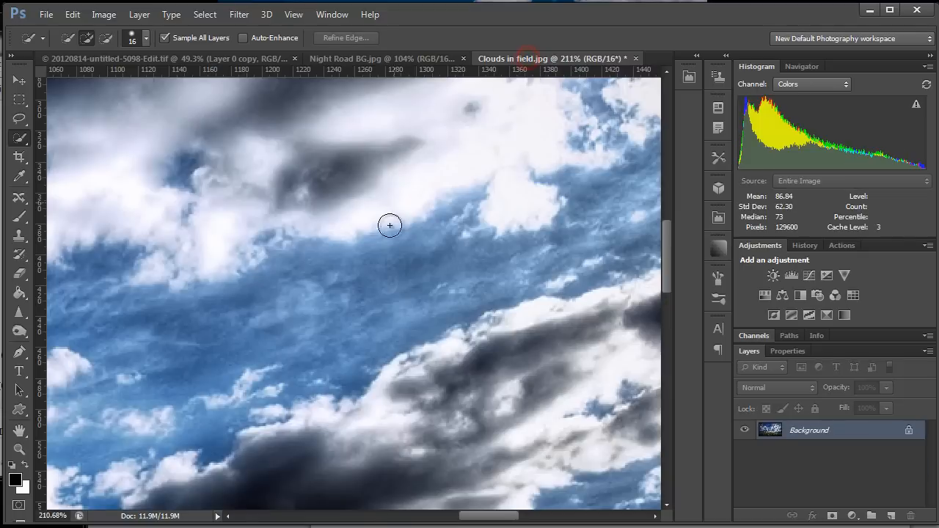
pyautogui.press('z')
pyautogui.moveTo(518, 279); pyautogui.dragTo(411, 306)
pyautogui.press('w')
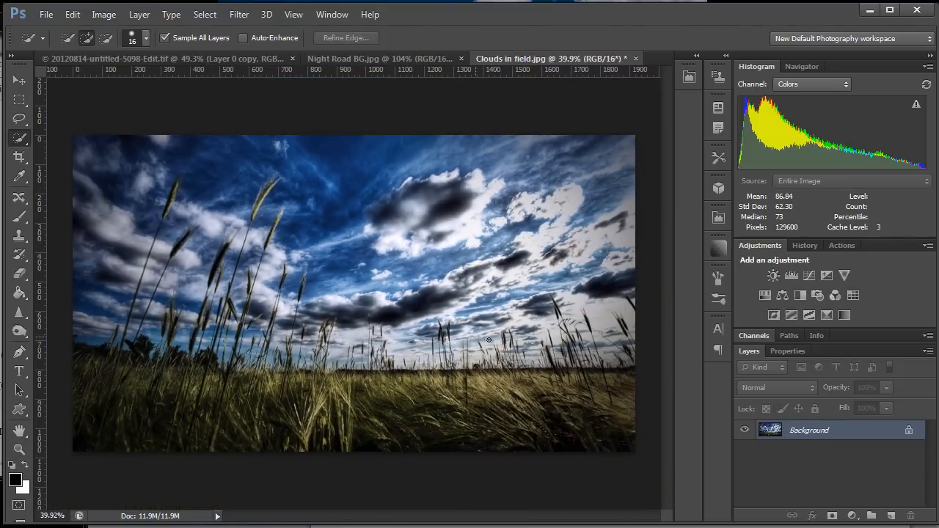
pyautogui.hotkey('ctrl', 'v')
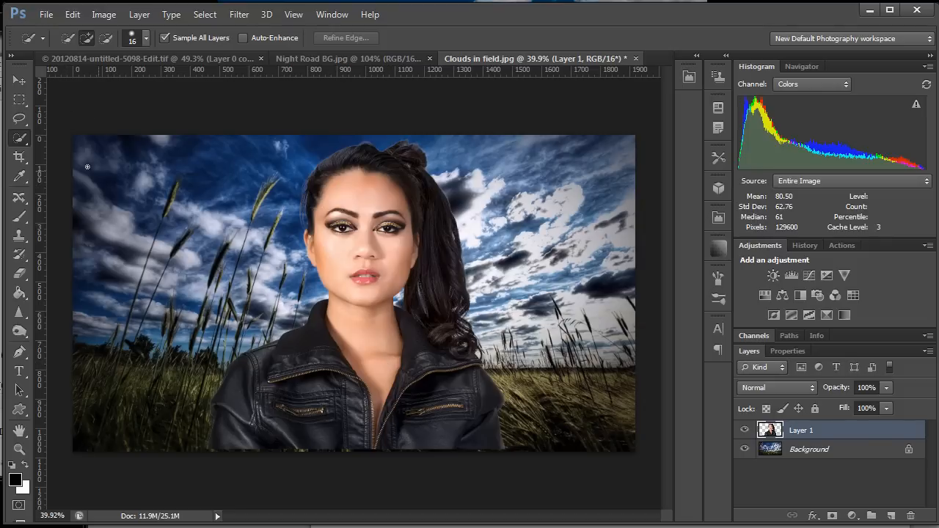
# Move the pasted woman to the right side of the field background.
pyautogui.click(19, 80)
pyautogui.moveTo(338, 375); pyautogui.dragTo(478, 377)
# Examine the cut-out's edges around the jacket, hair and ear against the sky.
pyautogui.press('z')
pyautogui.press('space')
pyautogui.moveTo(556, 357); pyautogui.dragTo(490, 360)
pyautogui.hotkey('ctrl', 'space')
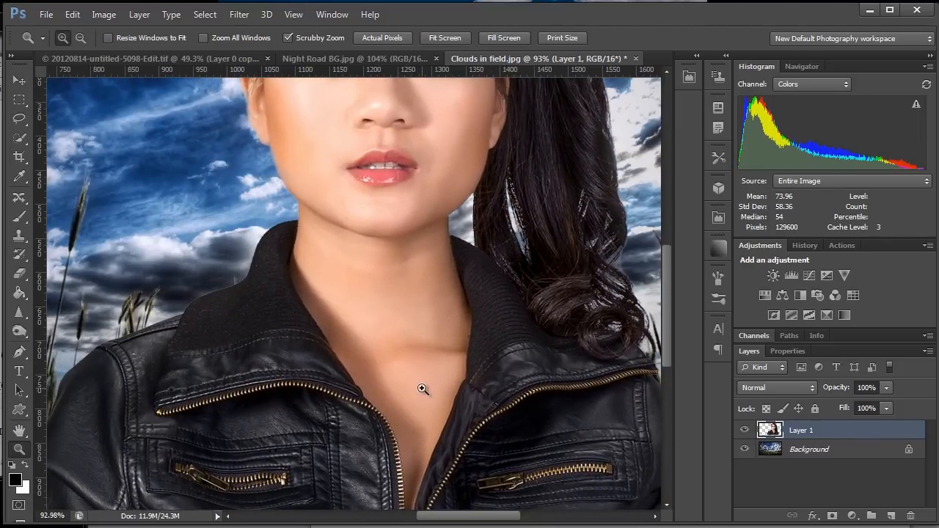
pyautogui.moveTo(422, 388); pyautogui.dragTo(458, 387)
pyautogui.press('space')
pyautogui.press('z')
pyautogui.click(381, 210)
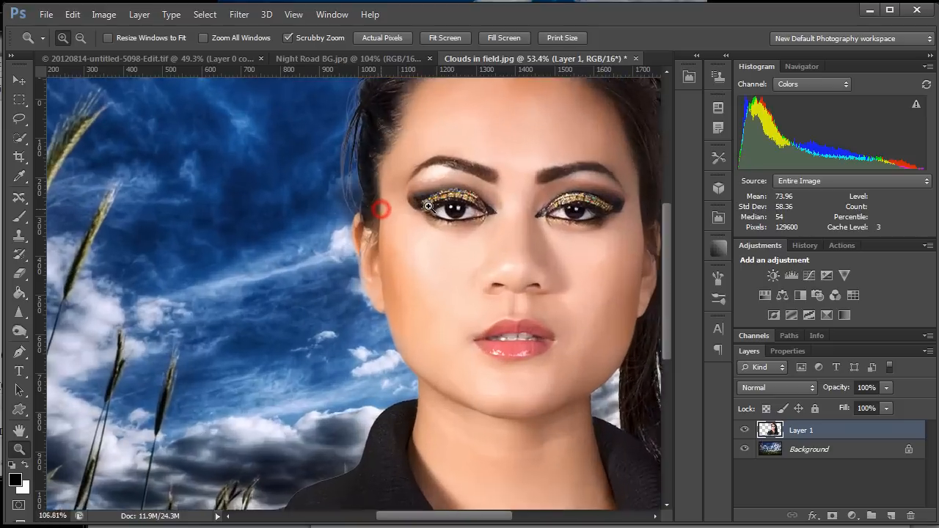
pyautogui.press('v')
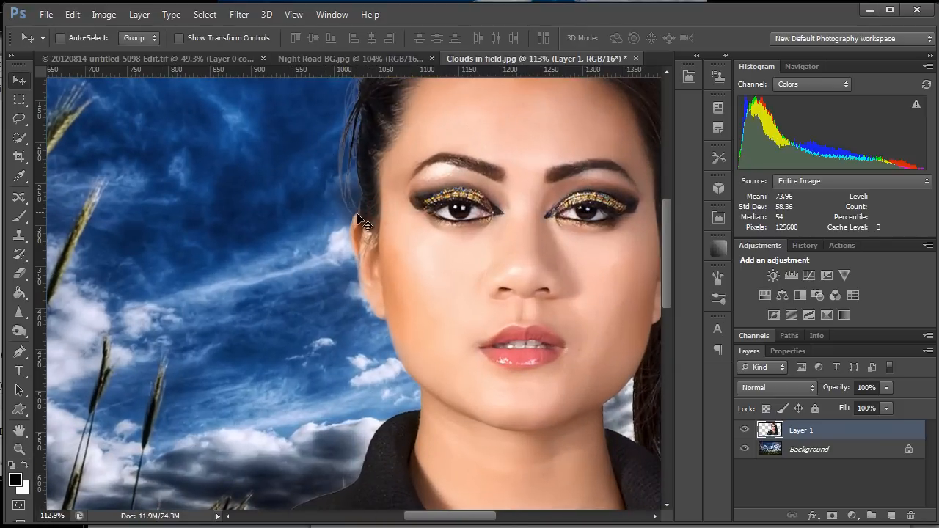
pyautogui.press('z')
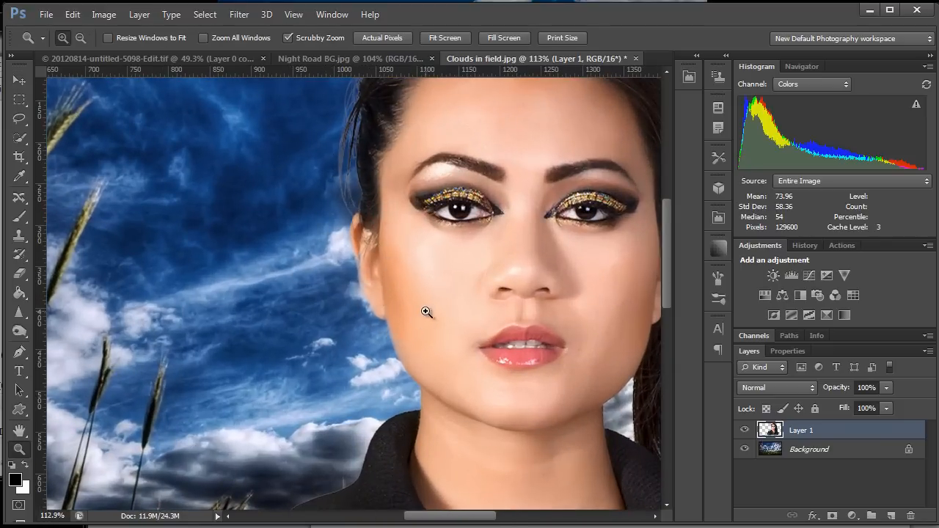
# Nudge the woman slightly down so her jacket meets the lower edge of the background image.
pyautogui.moveTo(426, 312); pyautogui.dragTo(456, 354)
pyautogui.press('v')
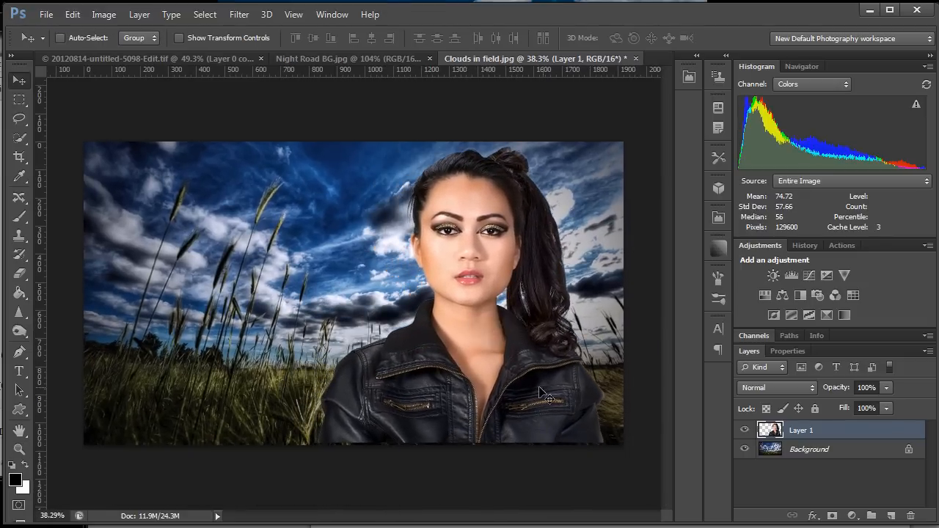
pyautogui.moveTo(490, 383); pyautogui.dragTo(494, 387)
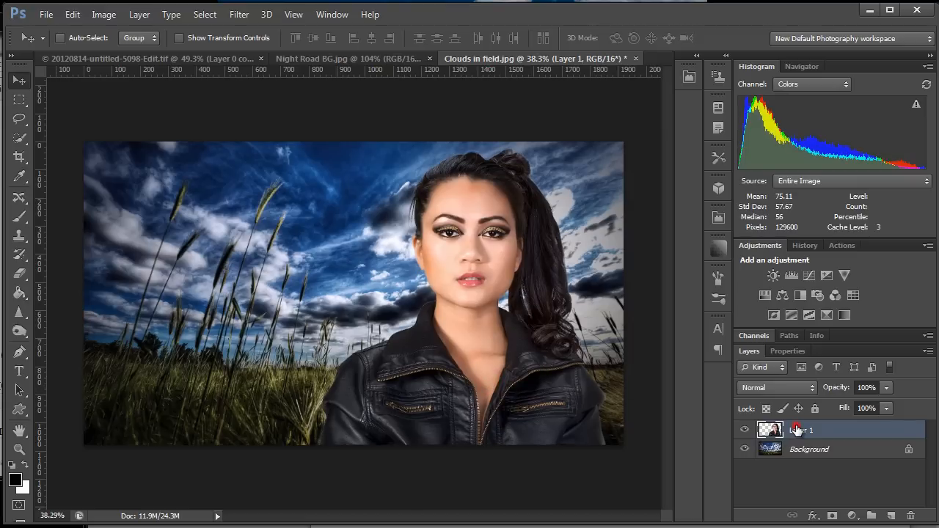
# Defringe the woman's layer with a width of 1 pixel.
pyautogui.click(139, 15)
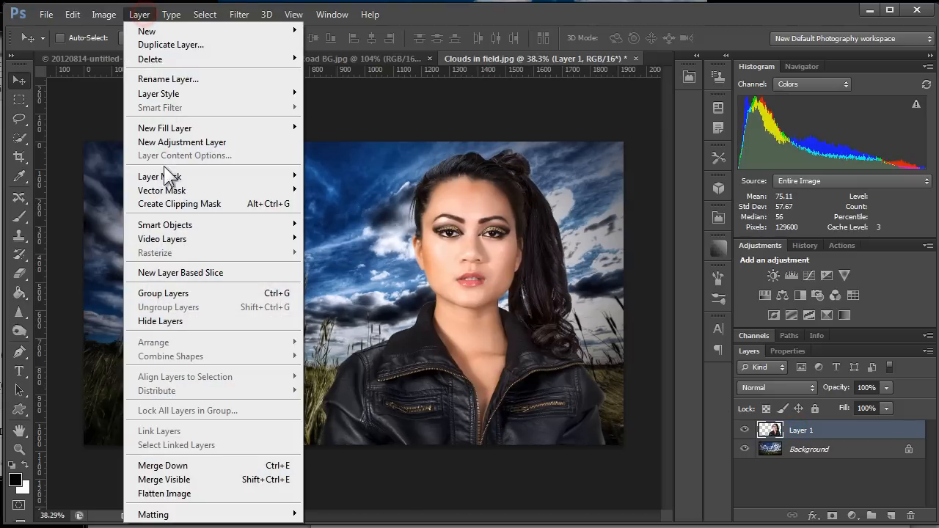
pyautogui.moveTo(169, 517)
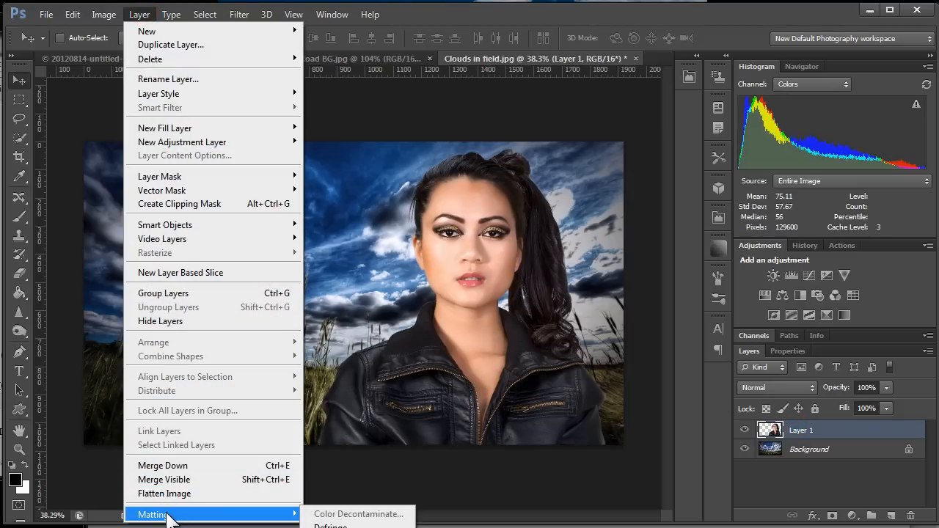
pyautogui.click(331, 526)
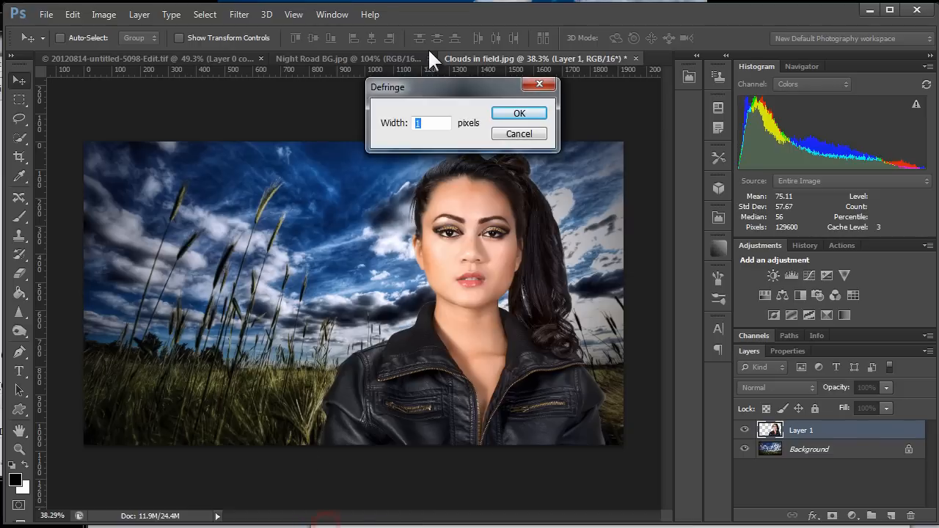
pyautogui.moveTo(448, 87); pyautogui.dragTo(197, 150)
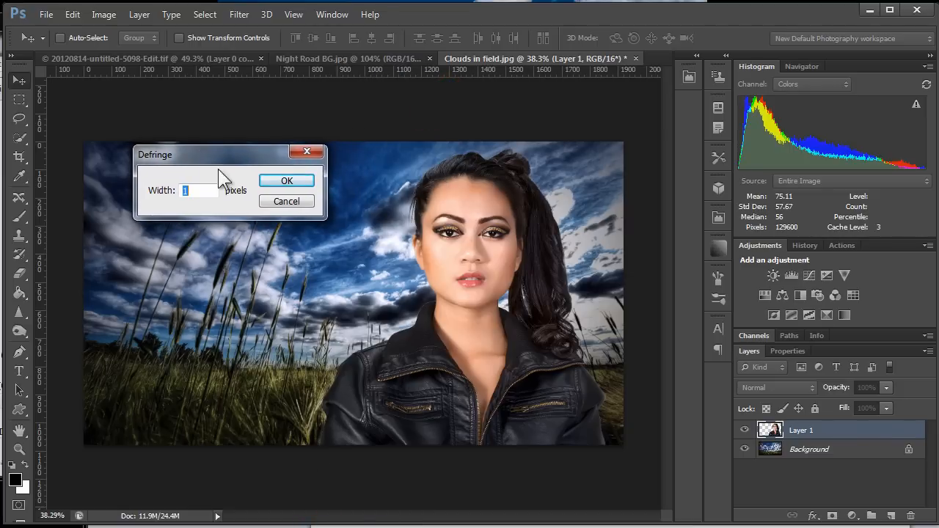
pyautogui.click(287, 180)
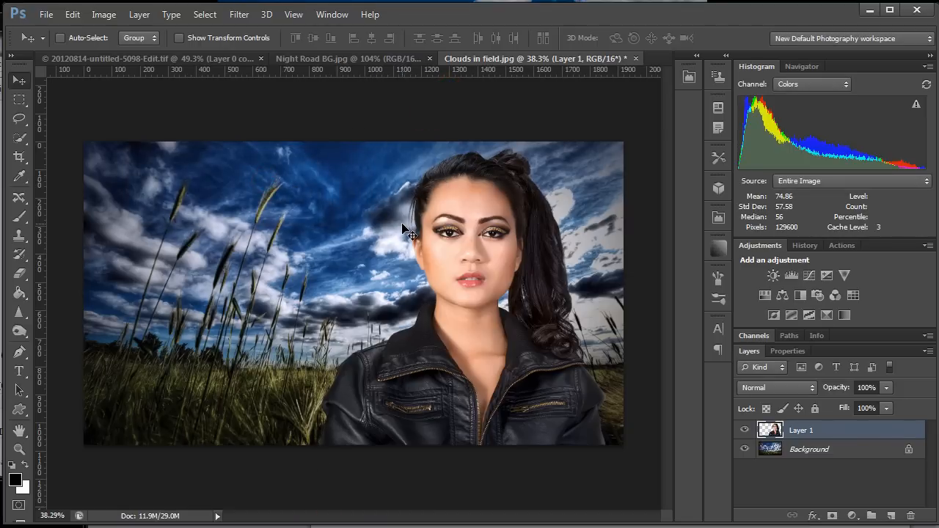
# Undo and redo the Defringe to compare the hair and ear edges with and without it.
pyautogui.moveTo(350, 269); pyautogui.dragTo(423, 254)
pyautogui.moveTo(485, 219); pyautogui.dragTo(337, 370)
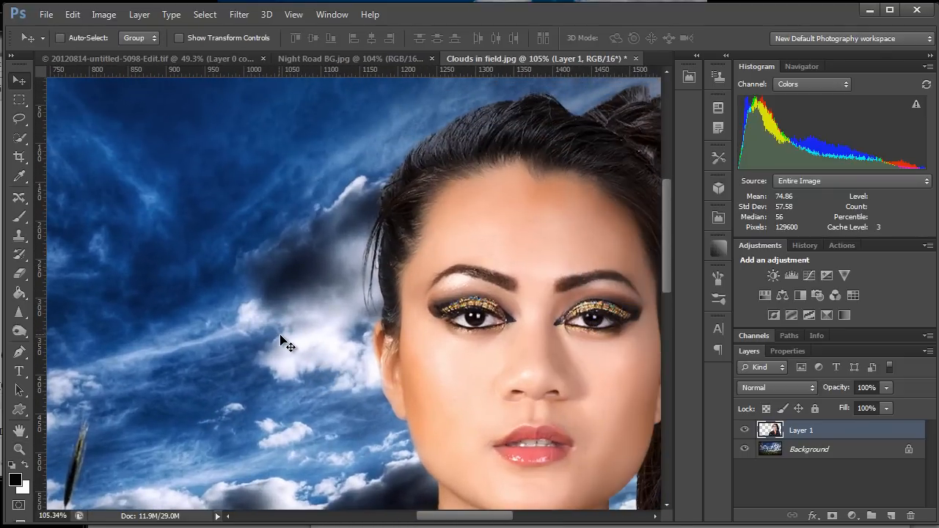
pyautogui.press('z')
pyautogui.moveTo(293, 340); pyautogui.dragTo(264, 335)
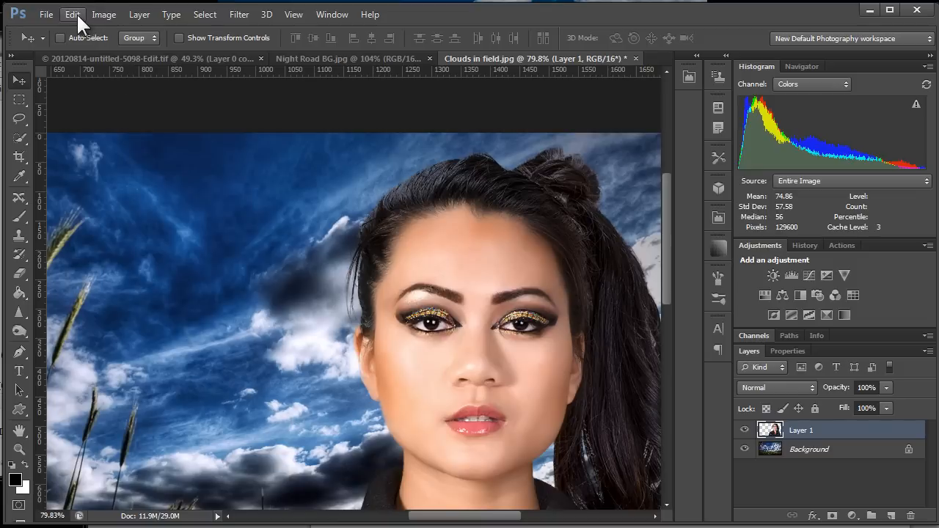
pyautogui.hotkey('ctrl', 'z')
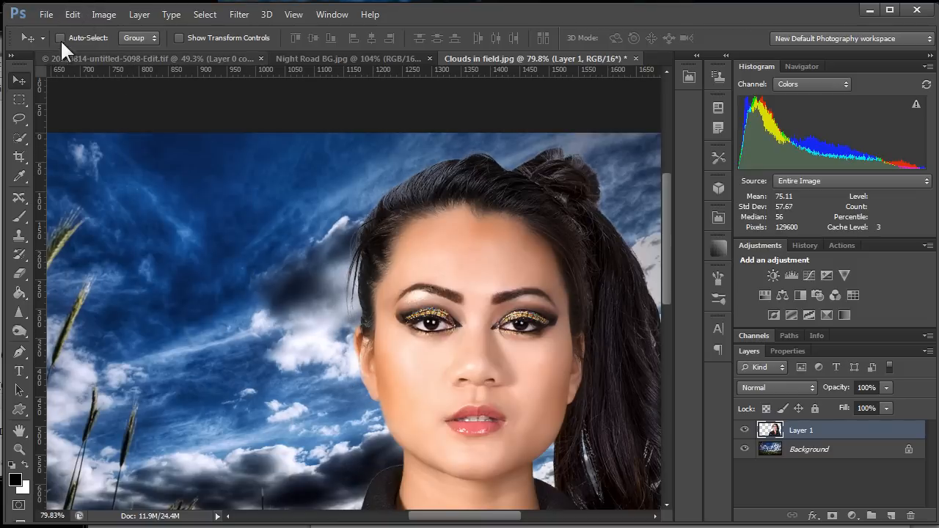
pyautogui.click(71, 14)
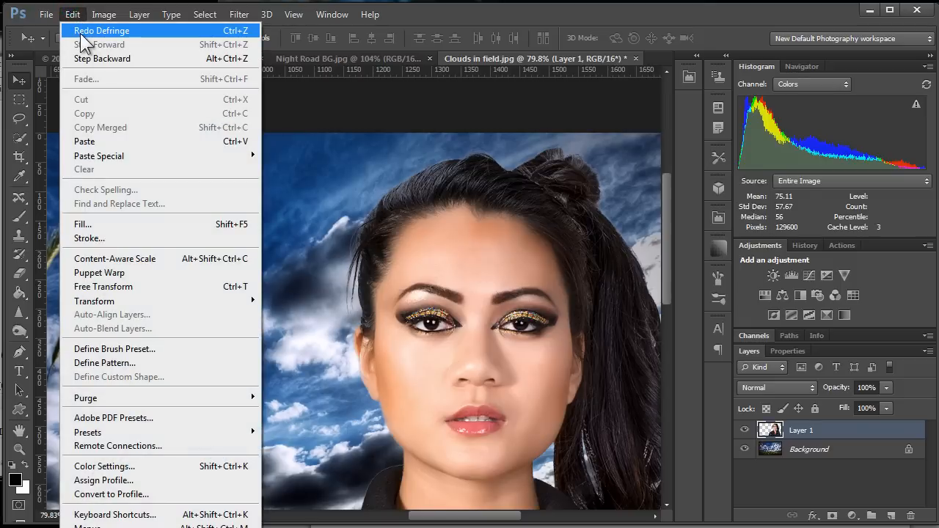
pyautogui.click(81, 35)
pyautogui.moveTo(440, 383); pyautogui.dragTo(402, 296)
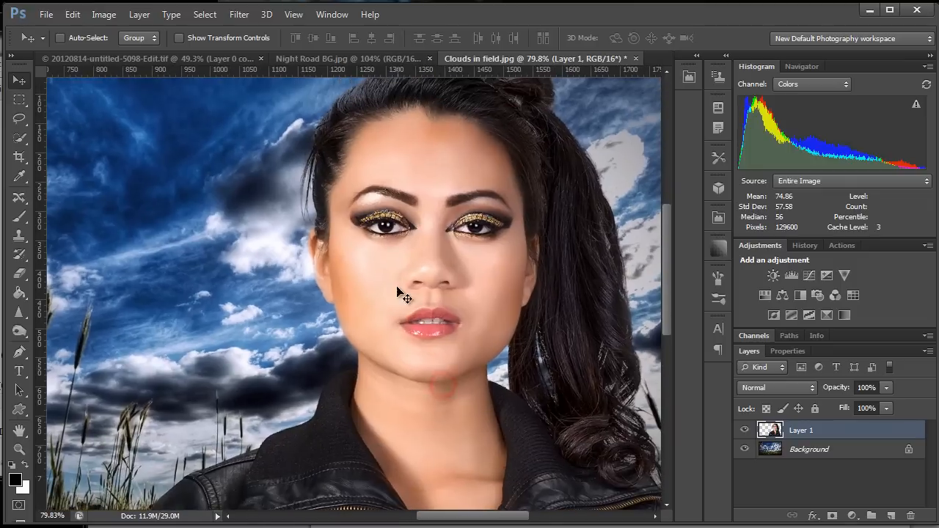
pyautogui.press('z')
pyautogui.moveTo(395, 356); pyautogui.dragTo(357, 359)
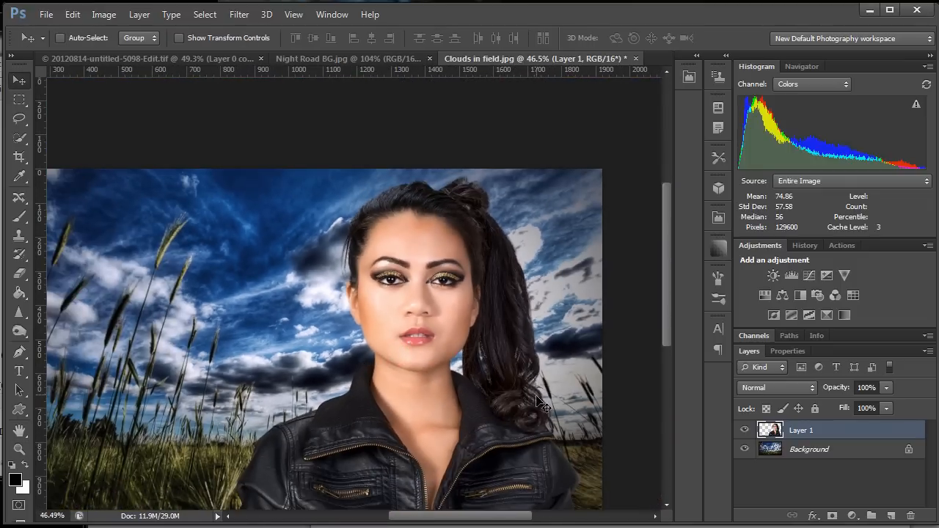
# Open the blending options for the woman's layer and enable the Inner Glow effect.
pyautogui.press('z')
pyautogui.moveTo(463, 300); pyautogui.dragTo(510, 283)
pyautogui.press('space')
pyautogui.moveTo(442, 256); pyautogui.dragTo(446, 332)
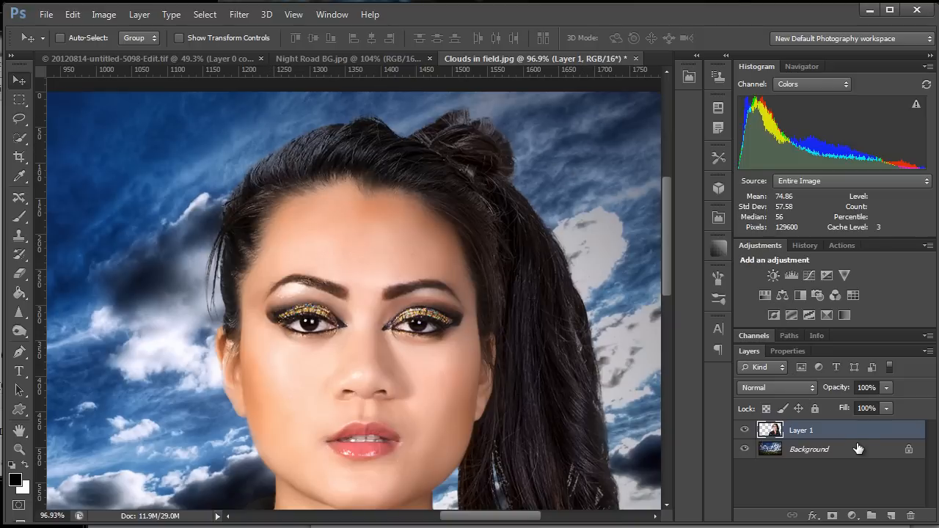
pyautogui.click(813, 516)
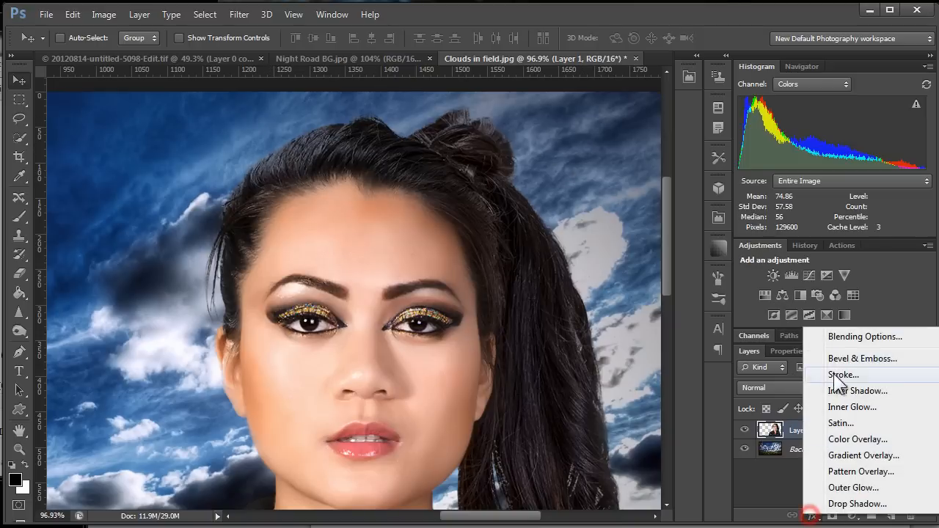
pyautogui.click(844, 338)
pyautogui.moveTo(833, 154); pyautogui.dragTo(763, 161)
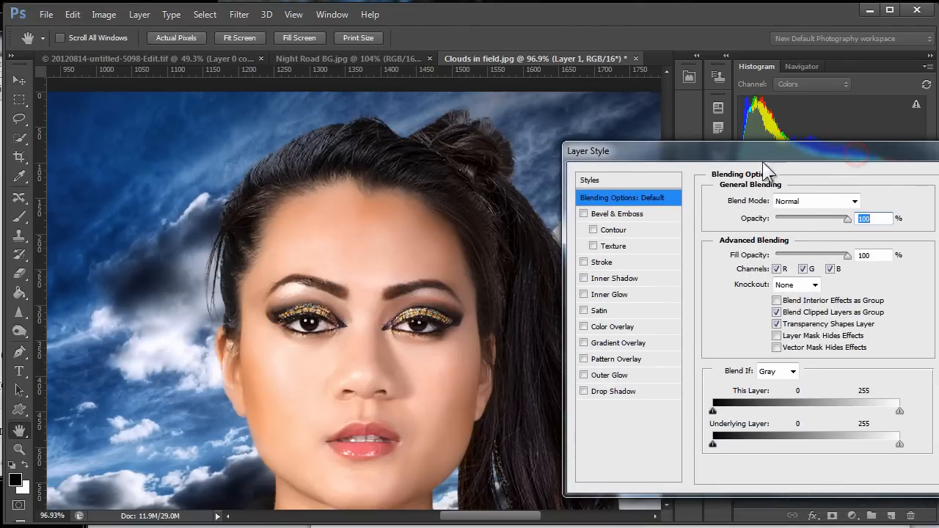
pyautogui.click(583, 294)
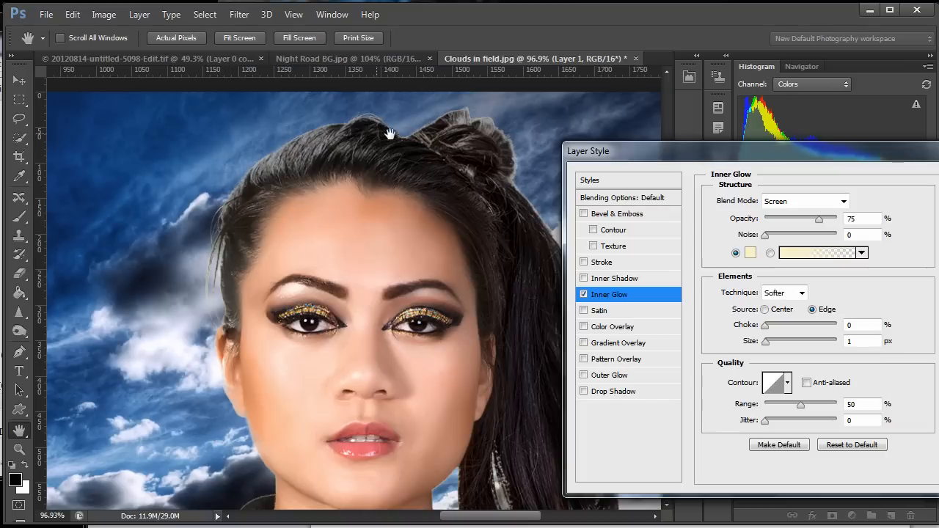
# Set the Inner Glow color to the near-black 0b0a0a by sampling it from the woman's hair.
pyautogui.click(748, 255)
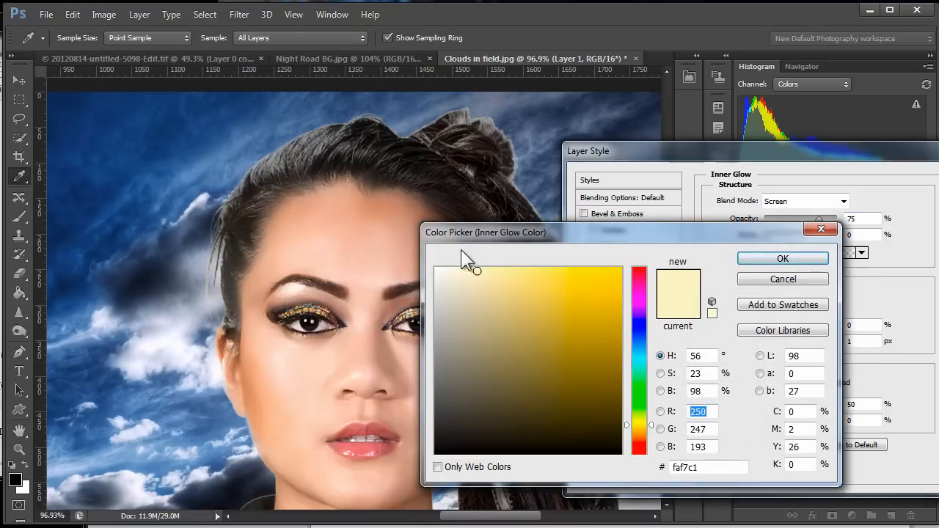
pyautogui.click(389, 138)
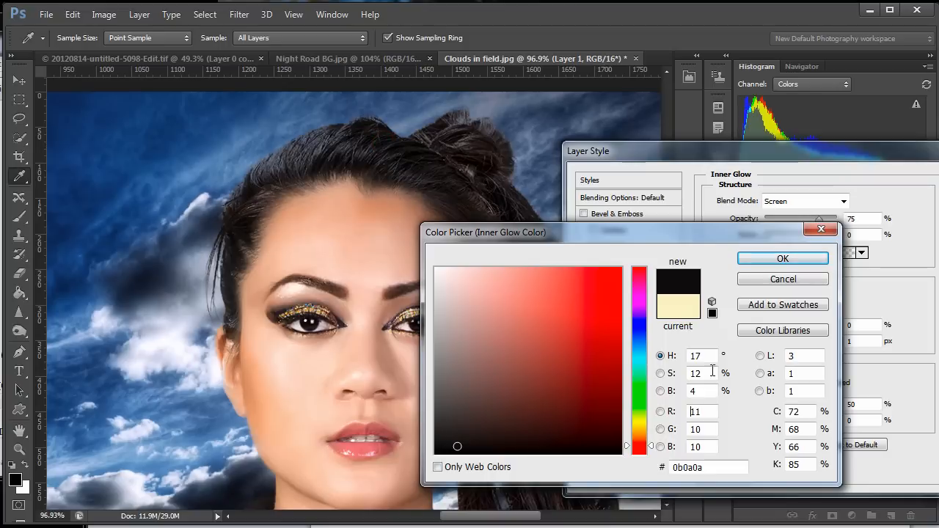
pyautogui.click(778, 259)
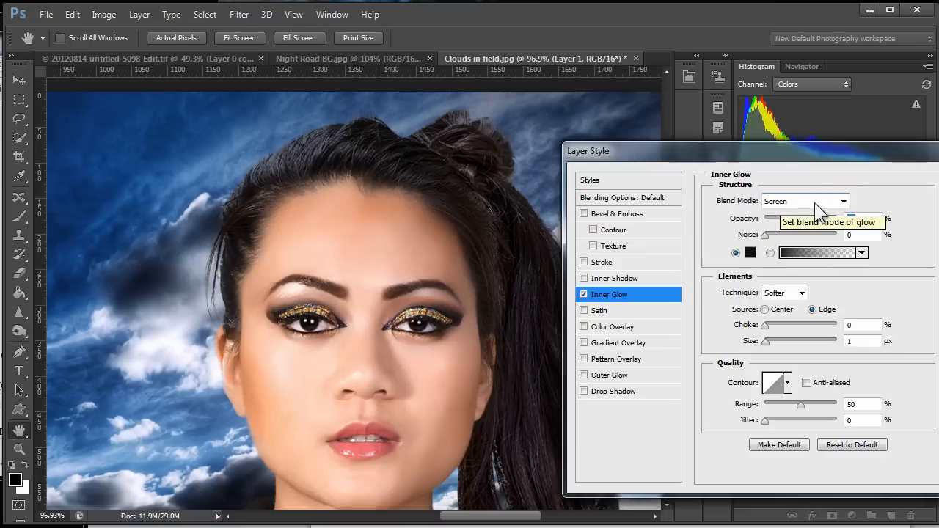
# Set the Inner Glow blend mode to Multiply, compare it at different opacities, and apply the effect at 100% opacity.
pyautogui.click(844, 202)
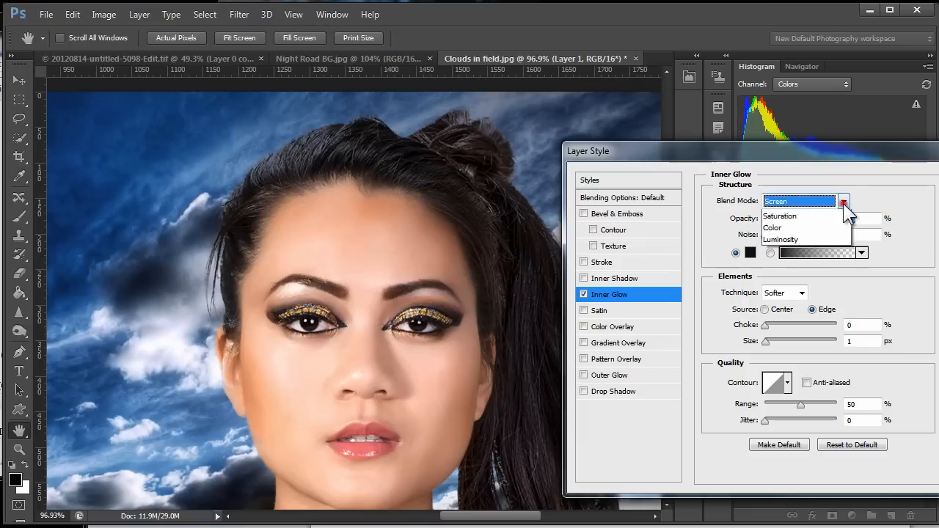
pyautogui.click(780, 263)
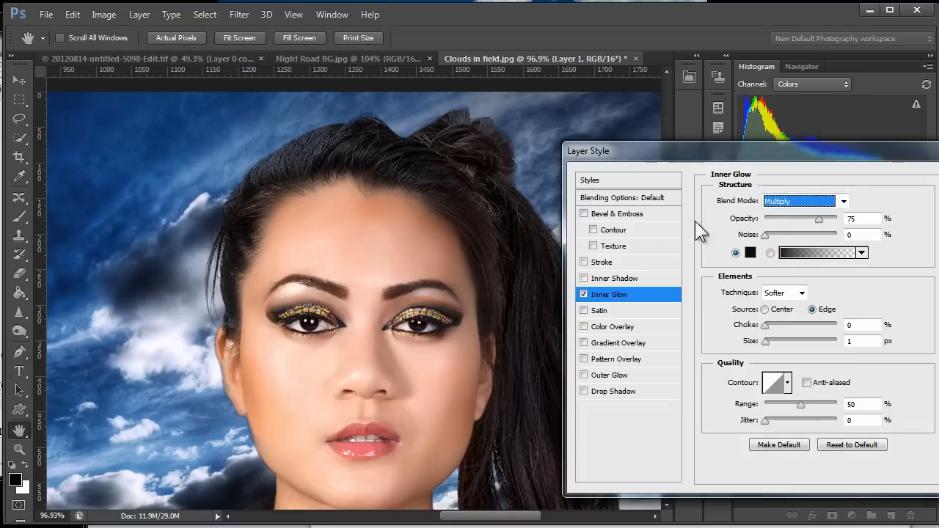
pyautogui.moveTo(819, 219); pyautogui.dragTo(910, 229)
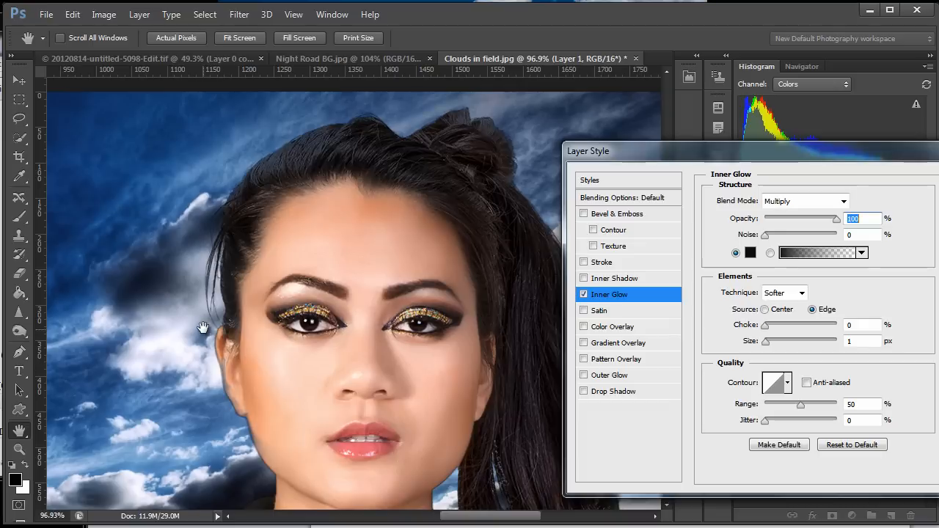
pyautogui.moveTo(837, 219); pyautogui.dragTo(474, 504)
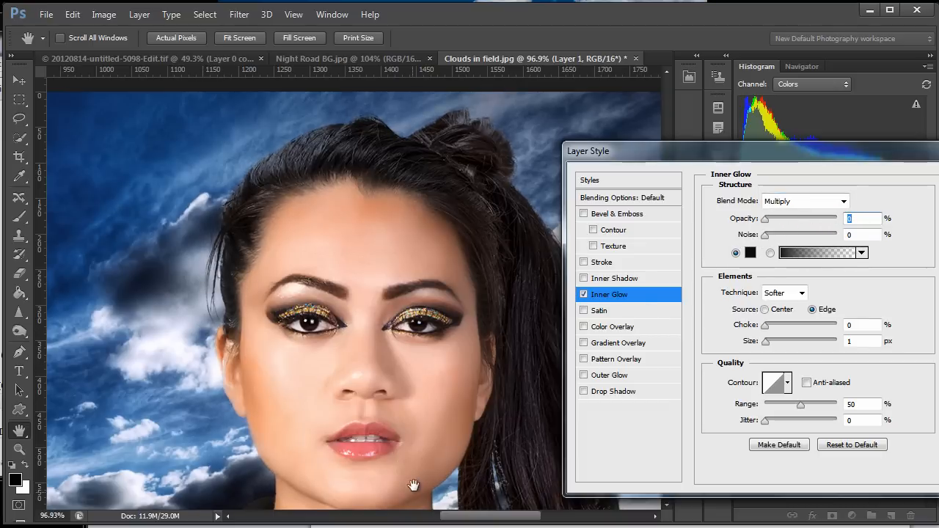
pyautogui.moveTo(414, 486); pyautogui.dragTo(370, 331)
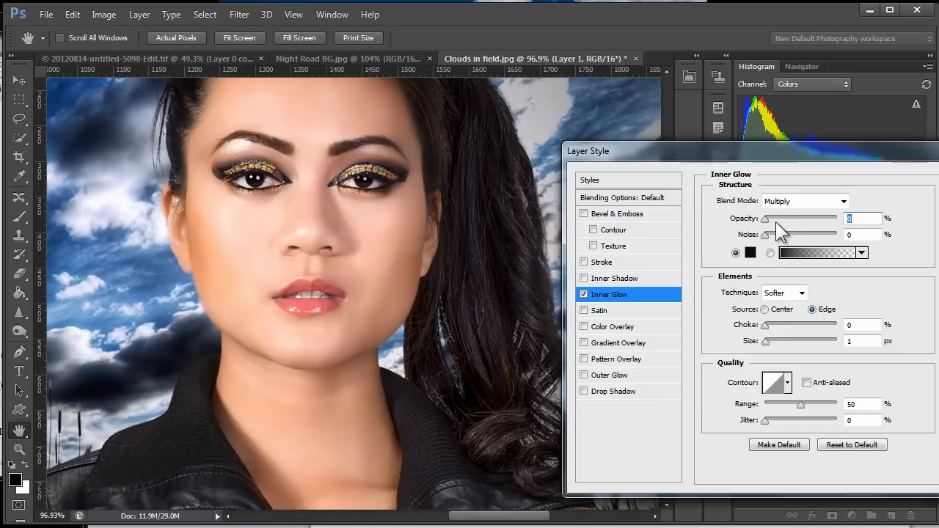
pyautogui.moveTo(767, 219); pyautogui.dragTo(915, 222)
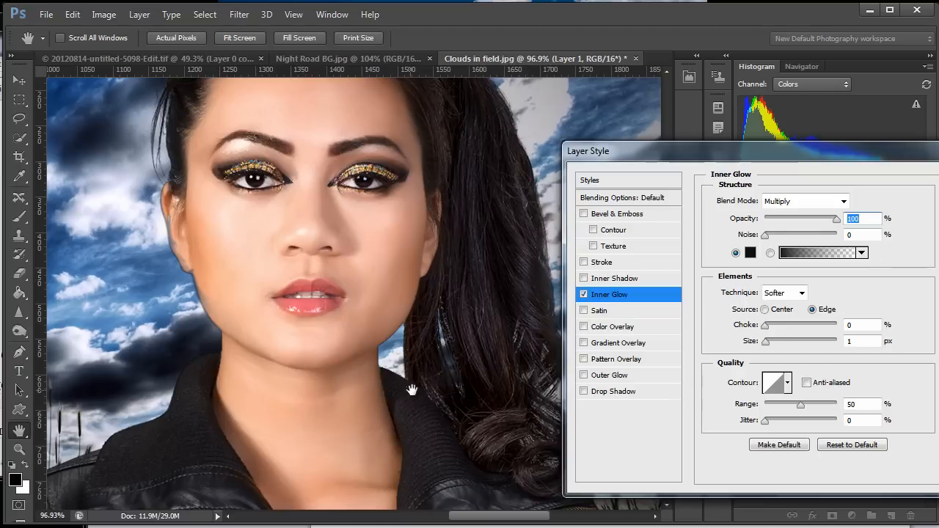
pyautogui.press('Return')
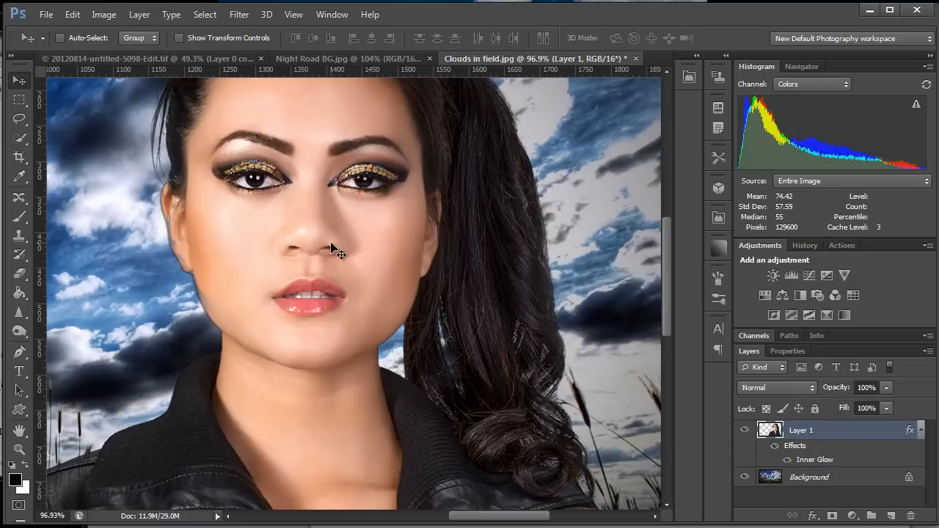
# Convert the woman's Inner Glow effect into its own separate layer.
pyautogui.moveTo(315, 215); pyautogui.dragTo(358, 289)
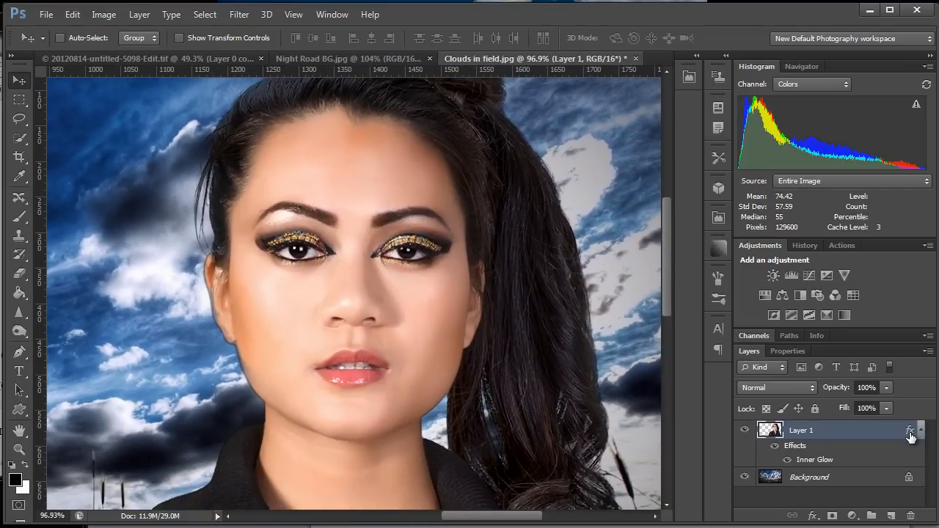
pyautogui.rightClick(908, 433)
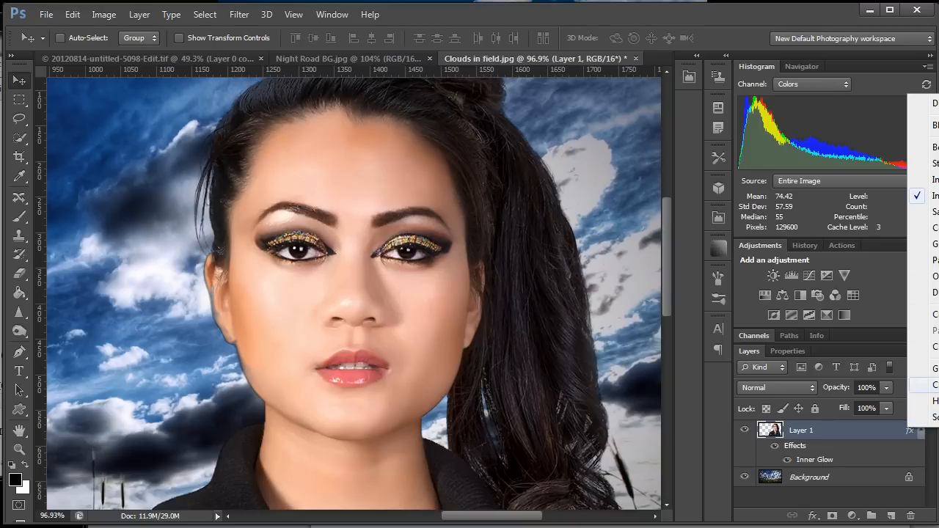
pyautogui.click(927, 385)
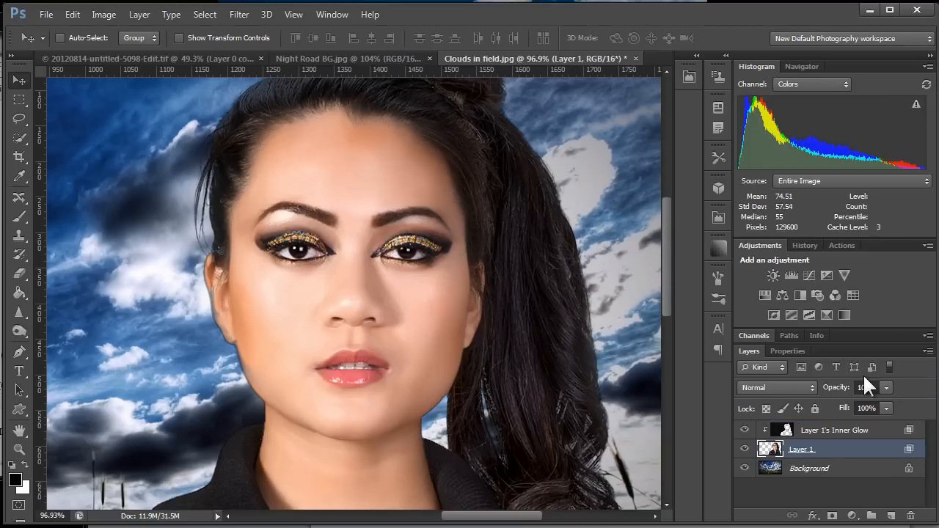
# Toggle the separated inner glow layer's visibility to compare the woman's edges with and without it.
pyautogui.click(745, 433)
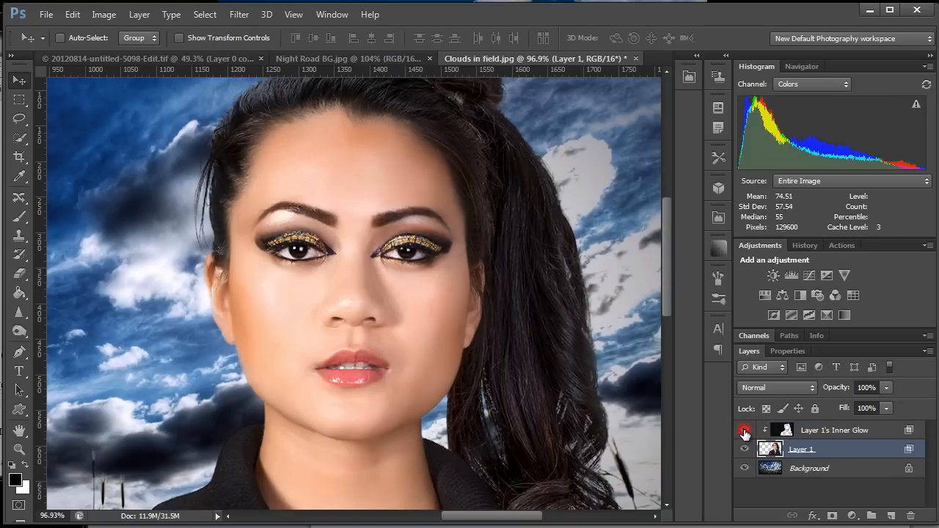
pyautogui.click(745, 434)
pyautogui.click(746, 433)
pyautogui.click(746, 433)
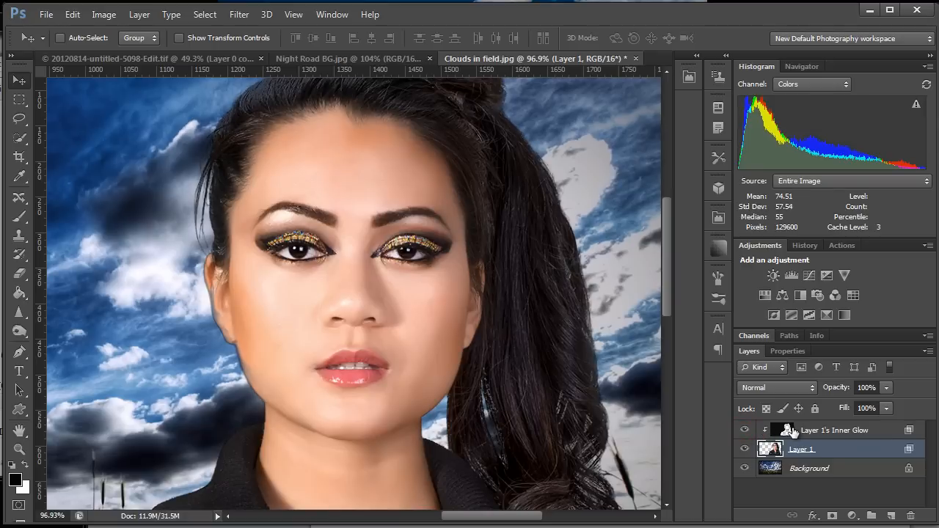
pyautogui.click(793, 433)
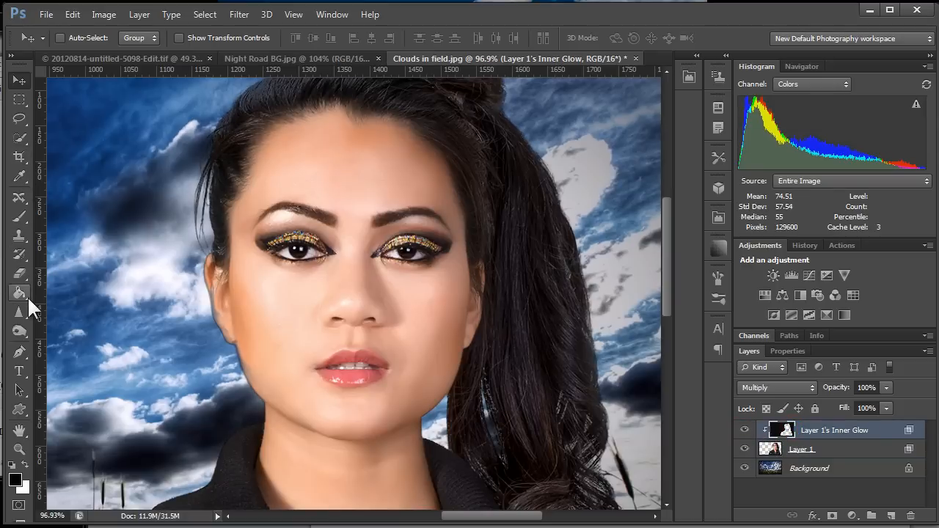
pyautogui.click(20, 273)
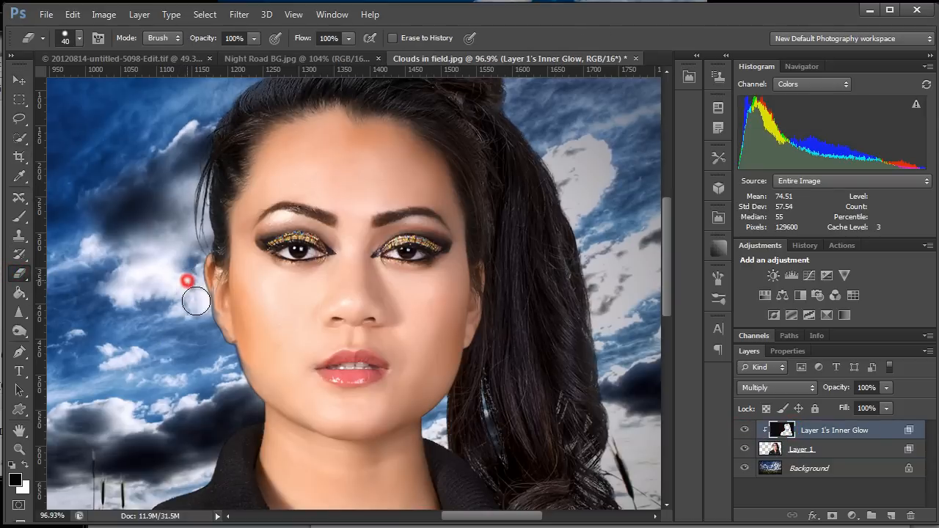
pyautogui.moveTo(196, 300)
pyautogui.mouseDown()
pyautogui.moveTo(193, 289)
pyautogui.moveTo(199, 321)
pyautogui.mouseUp()
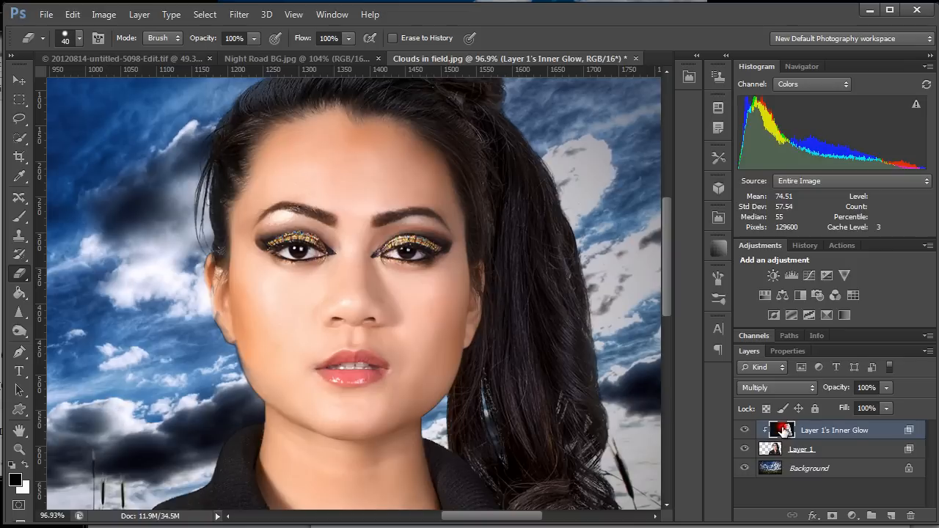
pyautogui.hotkey('alt', '[')
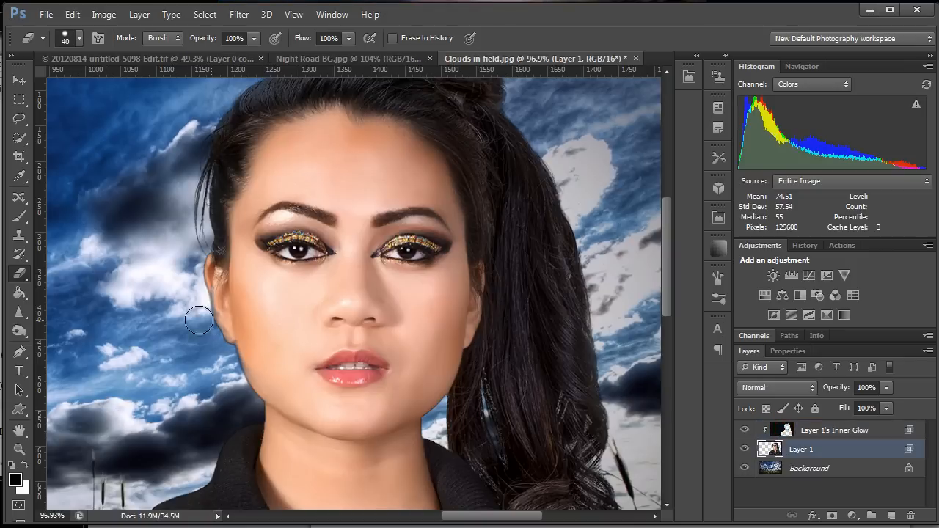
pyautogui.moveTo(243, 392); pyautogui.dragTo(236, 373)
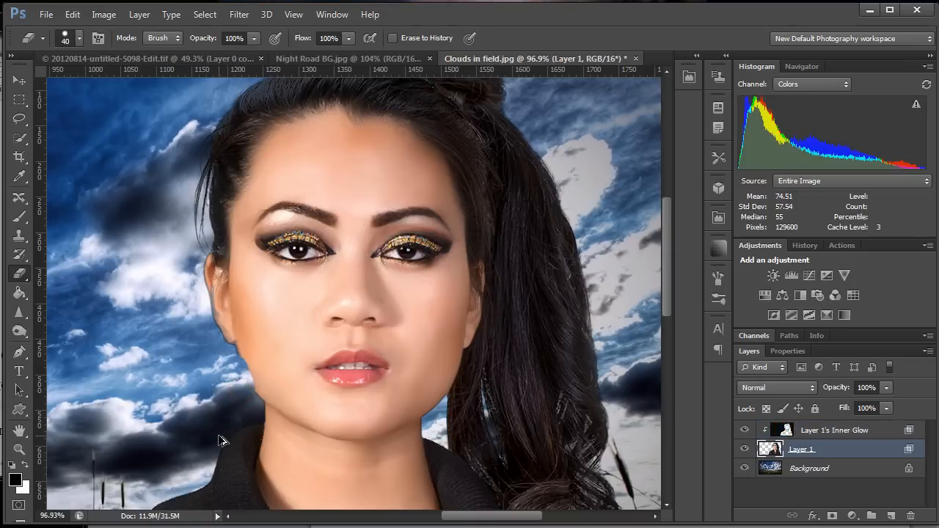
# Erase the separated inner glow layer along the woman's neck, jaw and ear with a 40-pixel Eraser.
pyautogui.click(813, 433)
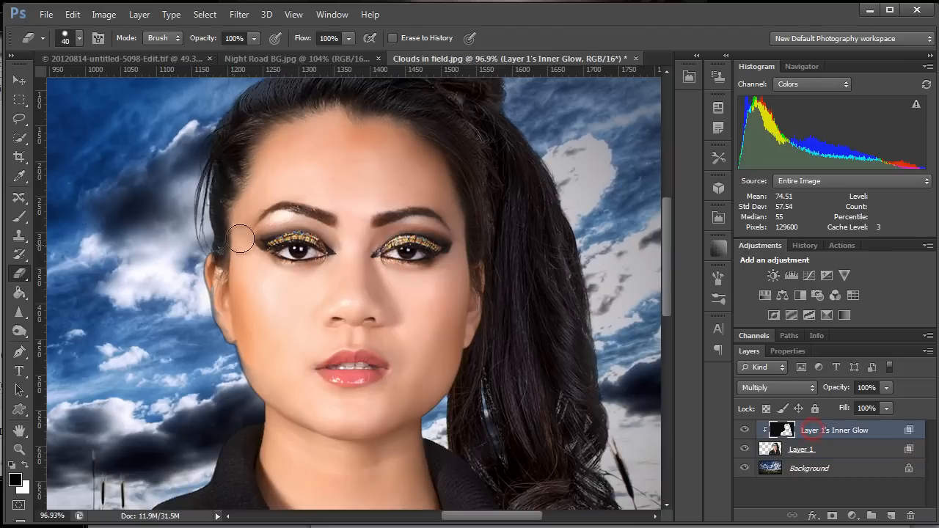
pyautogui.click(19, 81)
pyautogui.click(20, 273)
pyautogui.moveTo(451, 398)
pyautogui.mouseDown()
pyautogui.moveTo(424, 427)
pyautogui.moveTo(428, 436)
pyautogui.mouseUp()
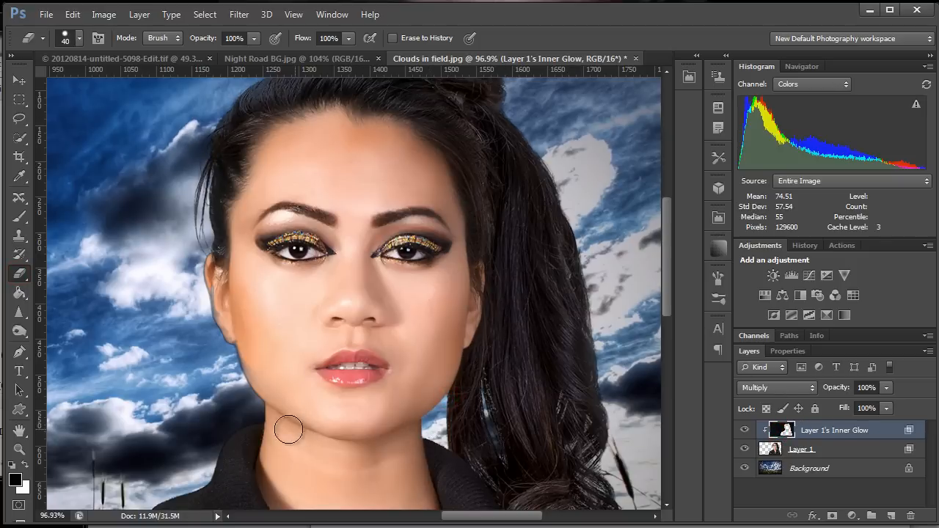
pyautogui.moveTo(249, 392)
pyautogui.mouseDown()
pyautogui.moveTo(232, 353)
pyautogui.moveTo(237, 380)
pyautogui.moveTo(212, 338)
pyautogui.moveTo(188, 263)
pyautogui.mouseUp()
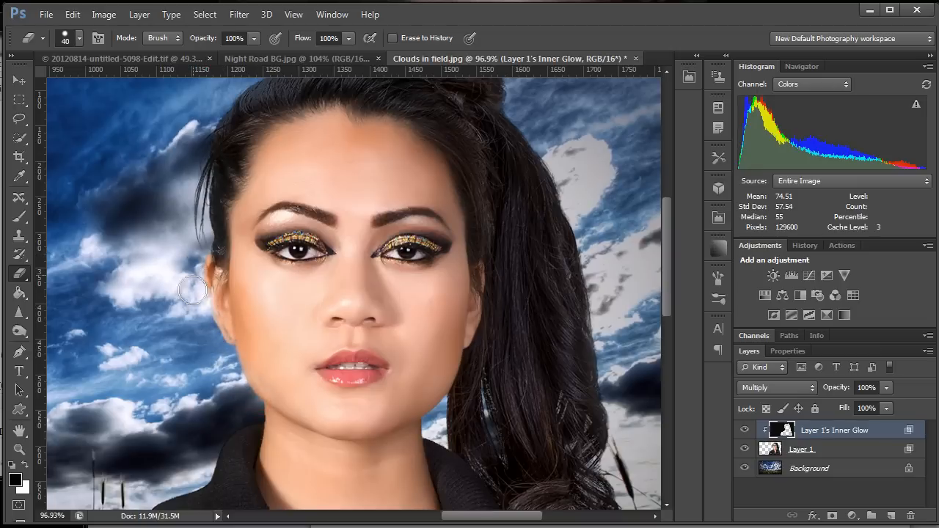
# Erase the inner glow along the jacket's shoulder and sleeve beside the tall grass on the left of the image.
pyautogui.moveTo(456, 461)
pyautogui.mouseDown()
pyautogui.moveTo(408, 346)
pyautogui.moveTo(536, 346)
pyautogui.mouseUp()
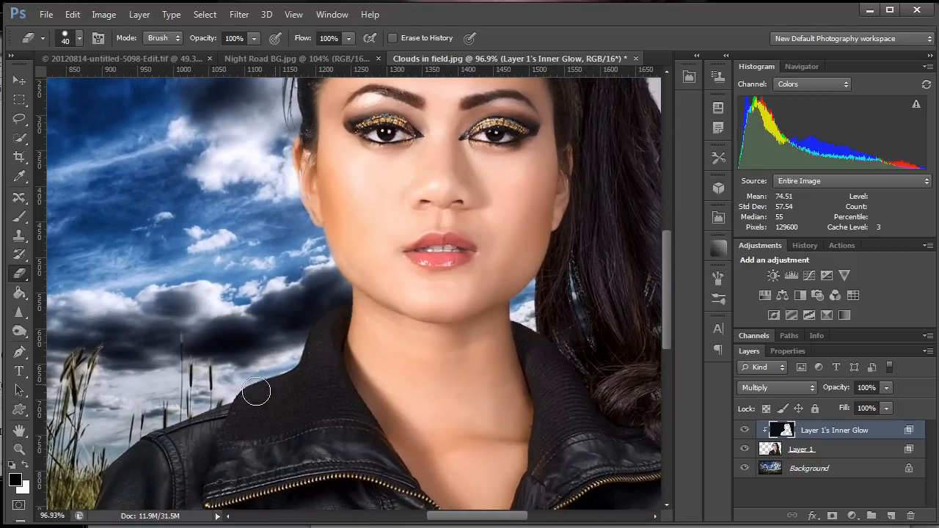
pyautogui.moveTo(188, 434); pyautogui.dragTo(230, 317)
pyautogui.moveTo(137, 327); pyautogui.dragTo(136, 358)
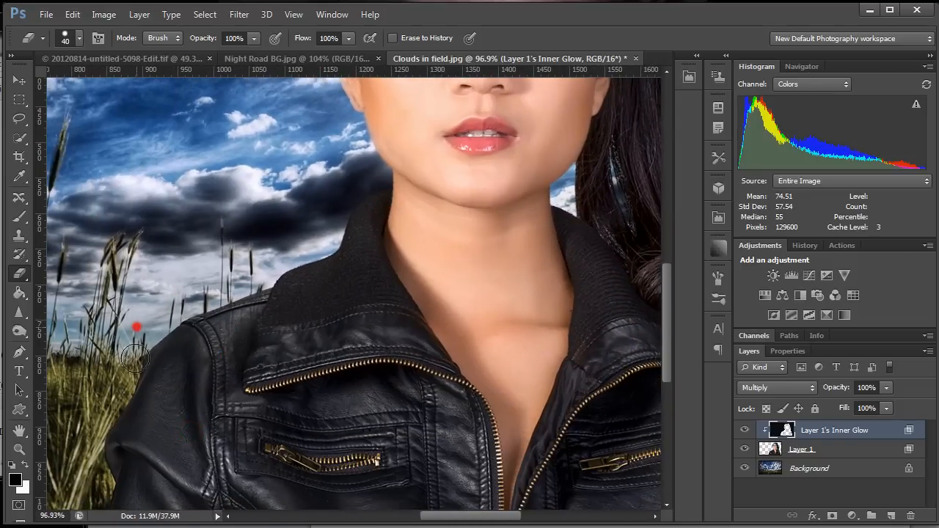
pyautogui.moveTo(102, 462); pyautogui.dragTo(135, 308)
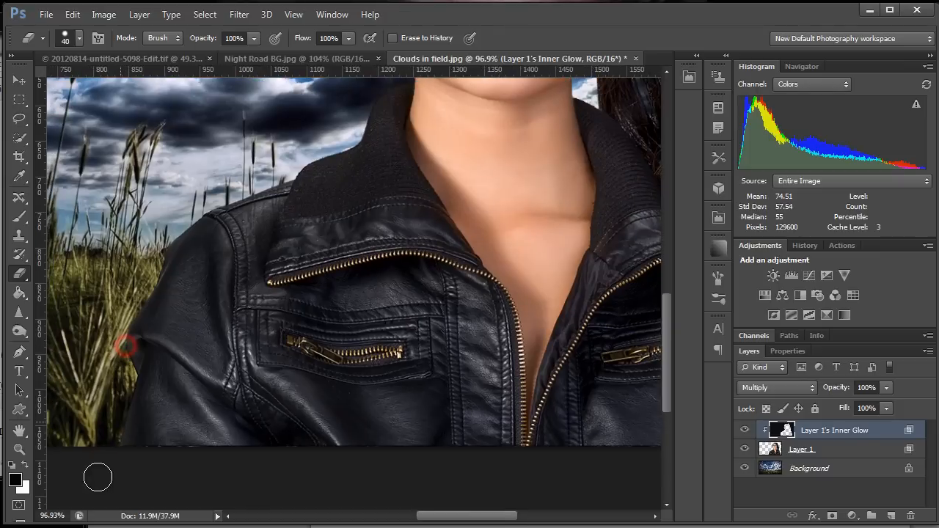
# Erase the inner glow around the opposite jacket shoulder below the ponytail, then view the whole composite.
pyautogui.moveTo(352, 407); pyautogui.dragTo(199, 407)
pyautogui.moveTo(574, 396); pyautogui.dragTo(430, 395)
pyautogui.moveTo(530, 433)
pyautogui.mouseDown()
pyautogui.moveTo(531, 360)
pyautogui.moveTo(545, 321)
pyautogui.moveTo(518, 285)
pyautogui.mouseUp()
pyautogui.moveTo(478, 239)
pyautogui.mouseDown()
pyautogui.moveTo(479, 277)
pyautogui.moveTo(519, 371)
pyautogui.mouseUp()
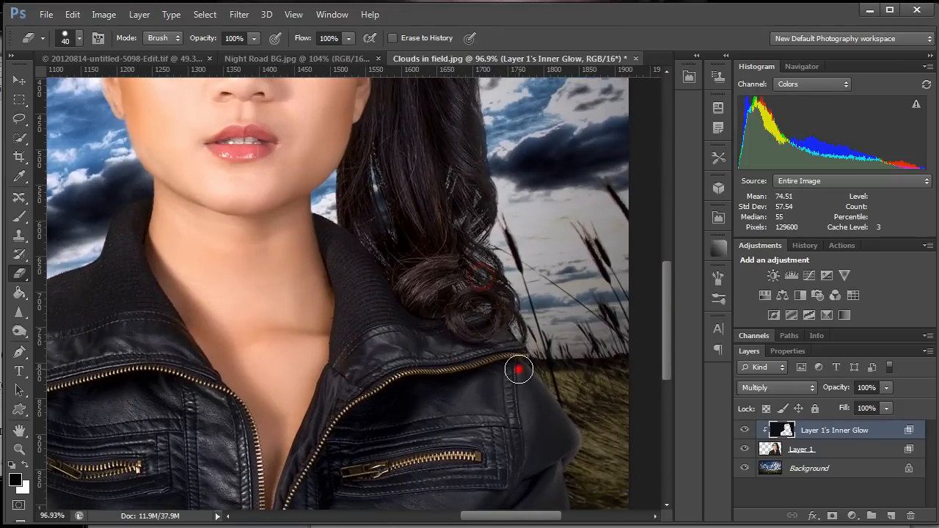
pyautogui.moveTo(414, 346); pyautogui.dragTo(434, 433)
pyautogui.moveTo(376, 159); pyautogui.dragTo(422, 427)
pyautogui.moveTo(408, 381); pyautogui.dragTo(512, 217)
pyautogui.hotkey('ctrl', '0')
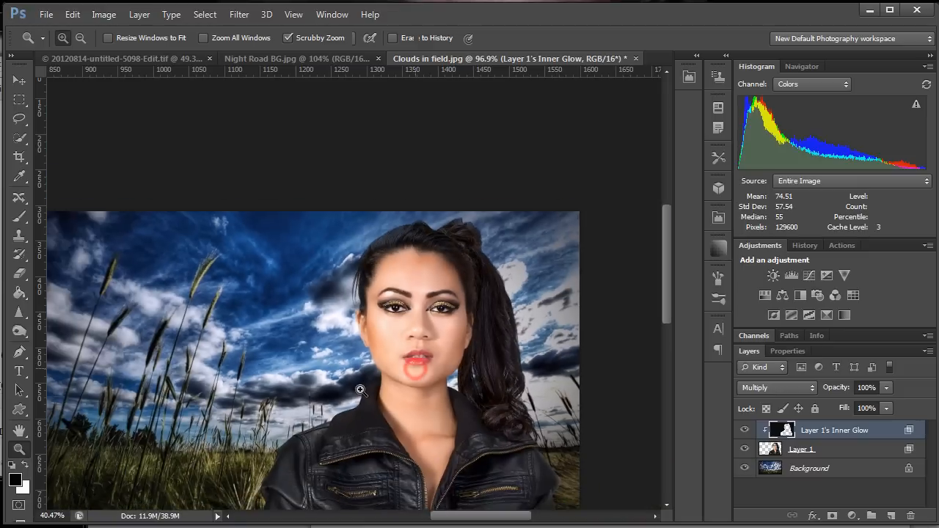